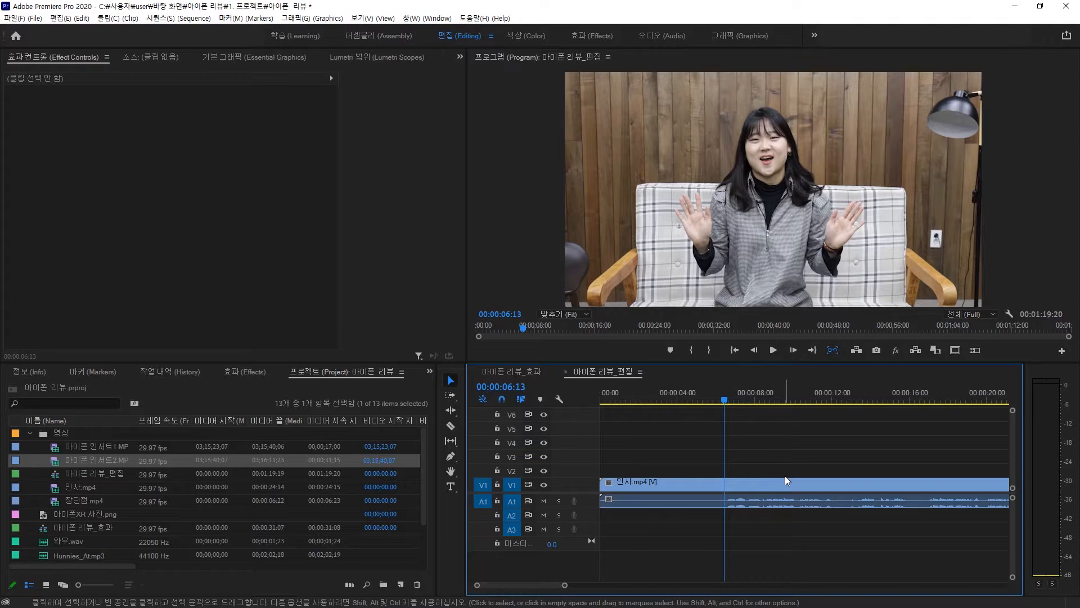
- Split the 인사.mp4 clip at the playhead and save the project
key("ctrl+k")
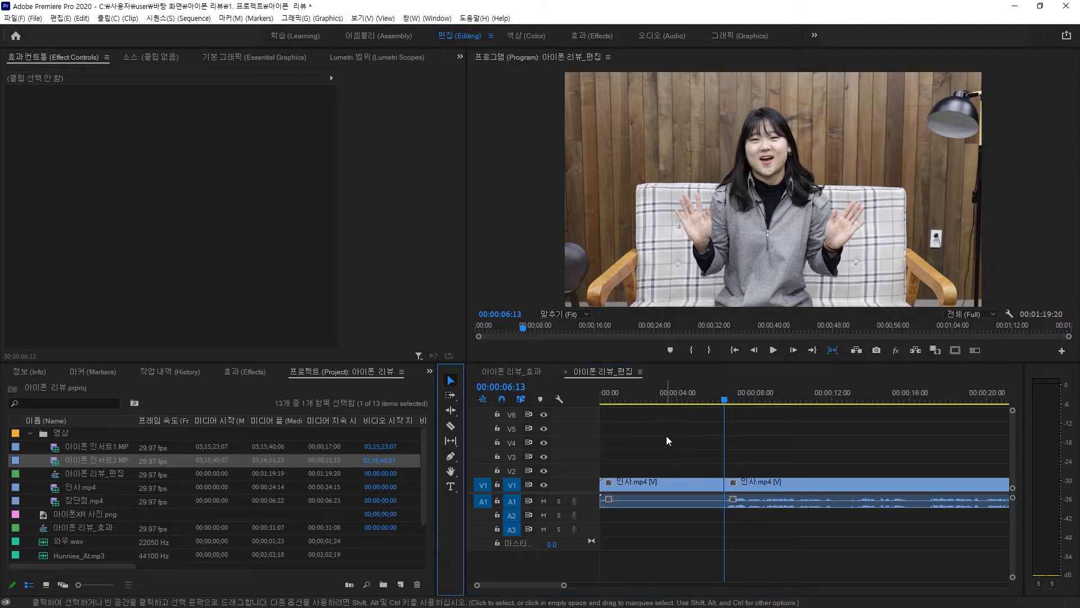
key("ctrl+s")
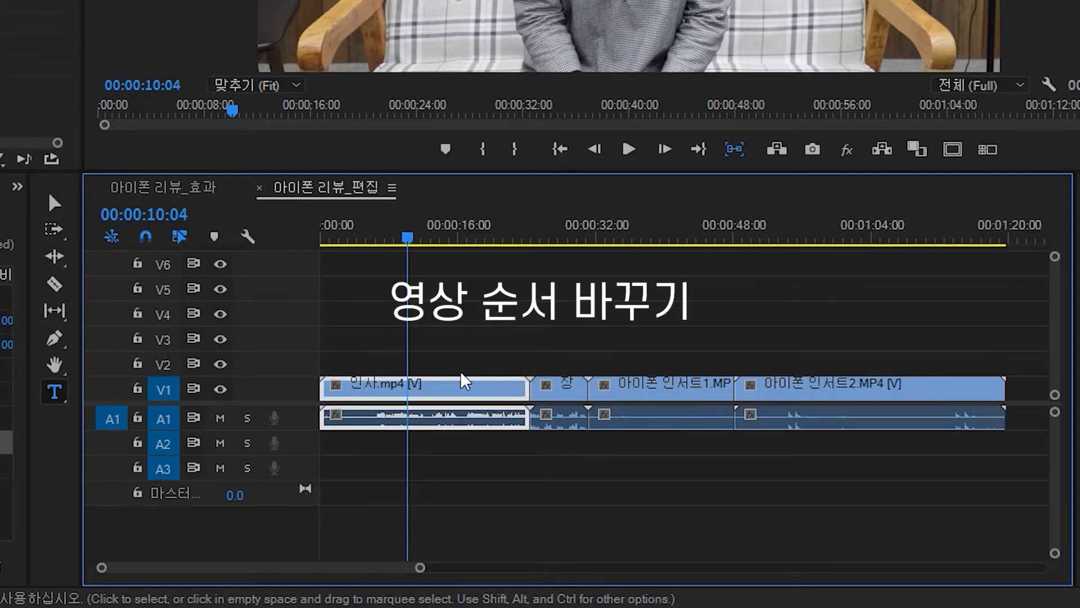
- Try dragging the 아이폰 인서트1 clip to the start of the sequence, undoing each overwrite
key("minus")
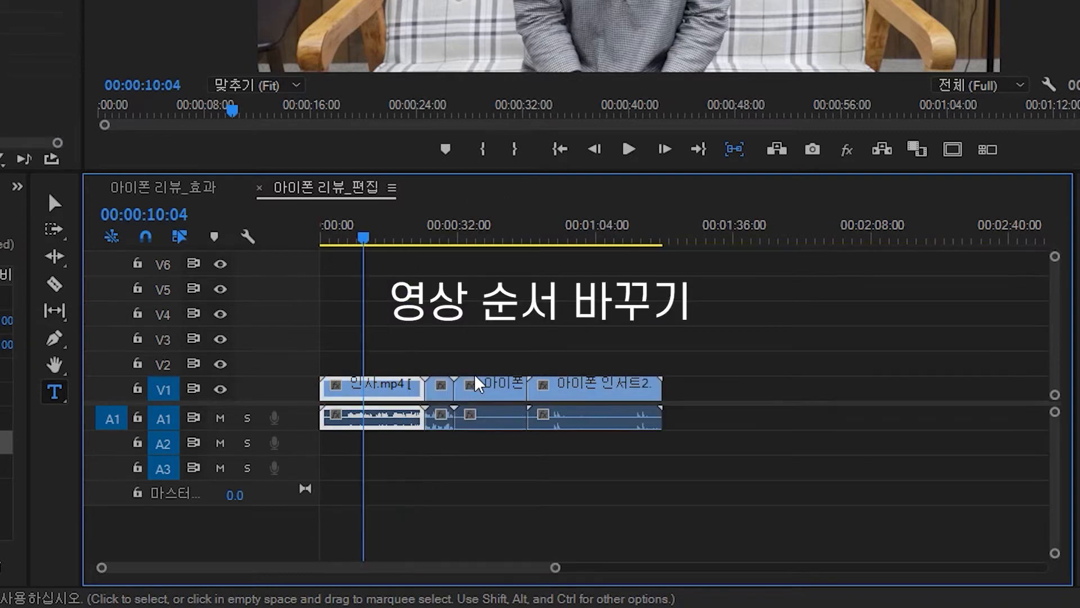
left_click(492, 386)
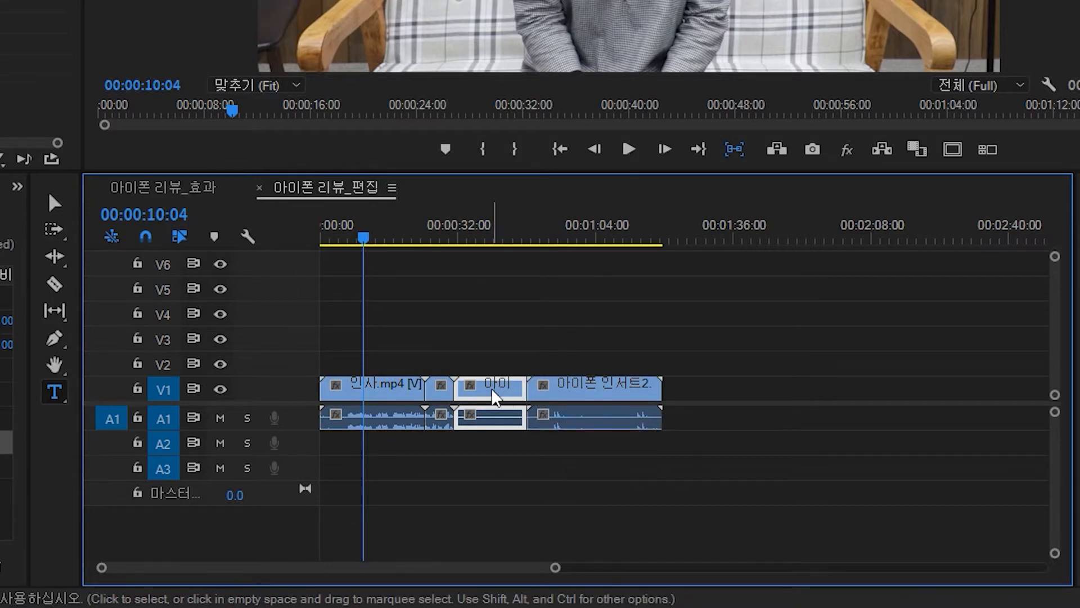
left_click_drag(499, 386, 304, 395)
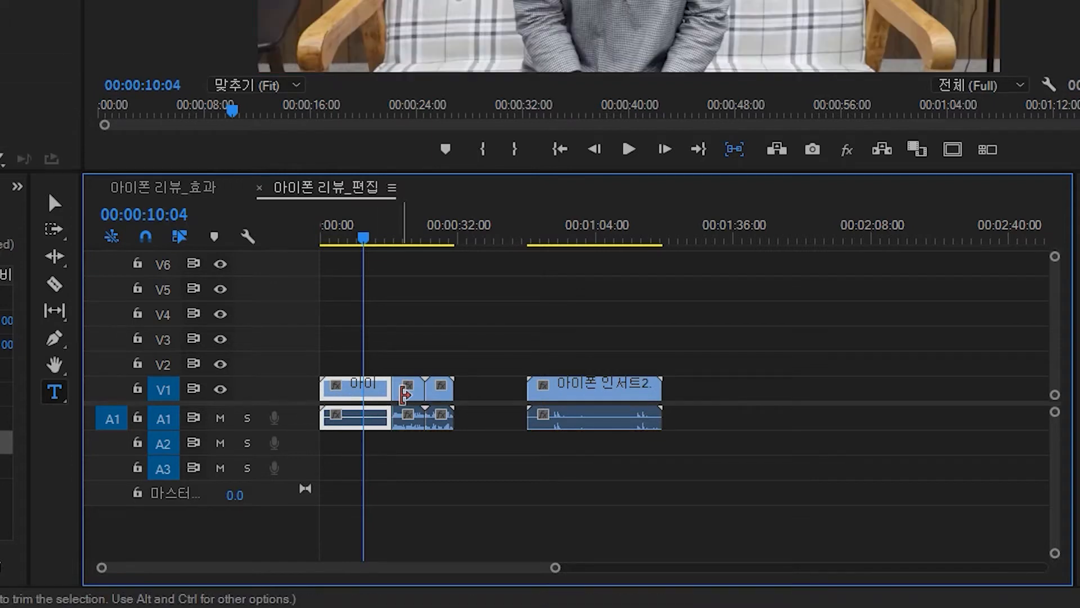
key("ctrl+z")
left_click(383, 390)
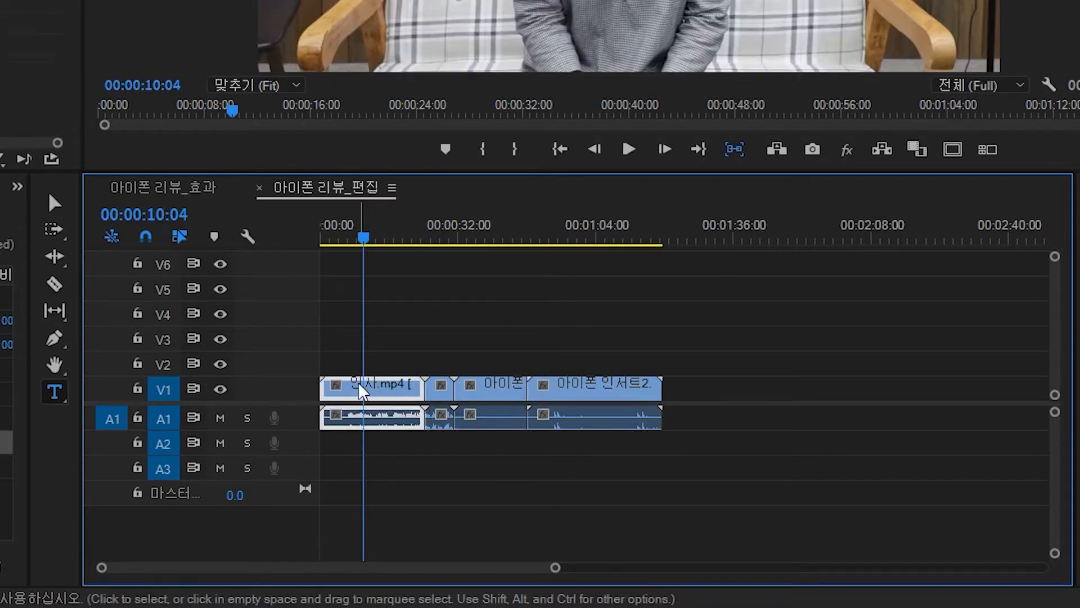
left_click_drag(504, 380, 288, 383)
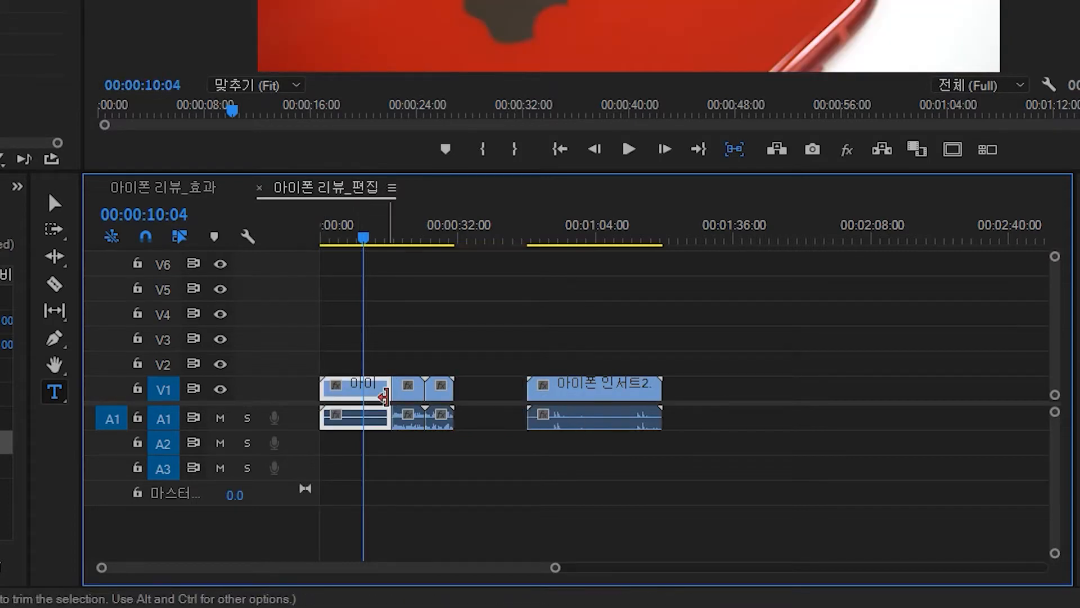
key("ctrl+z")
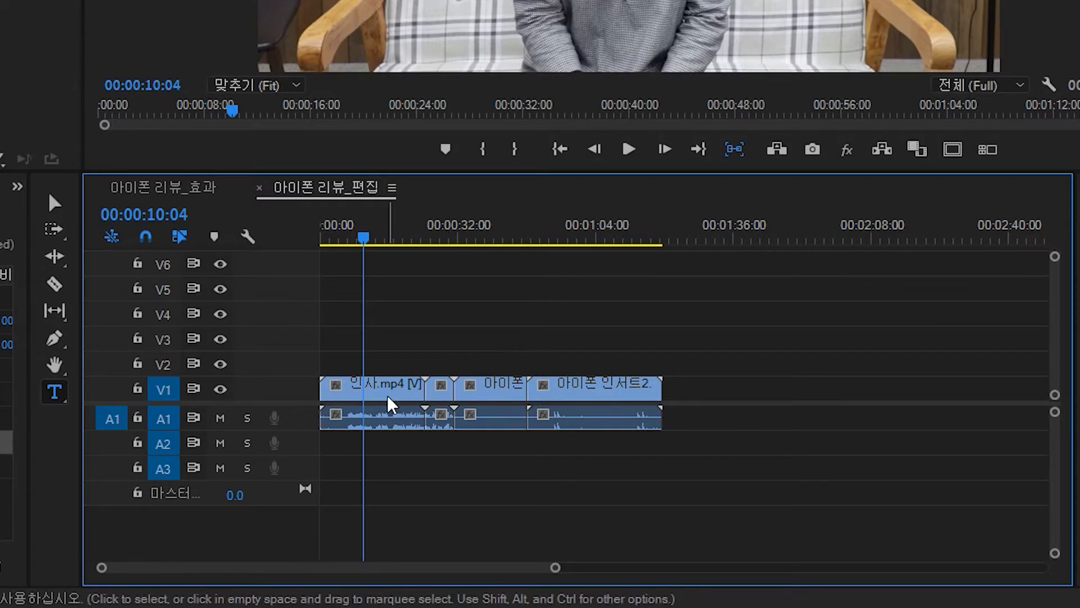
left_click_drag(394, 387, 784, 391)
left_click_drag(497, 392, 343, 389)
left_click_drag(441, 390, 408, 391)
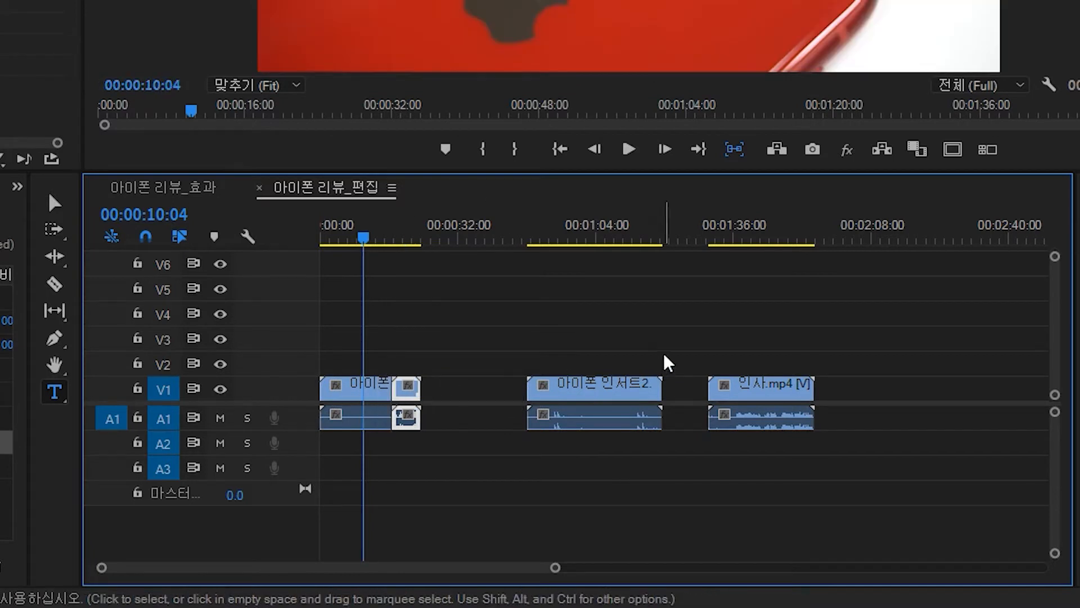
key("ctrl+z")
key("ctrl+z")
key("ctrl+z")
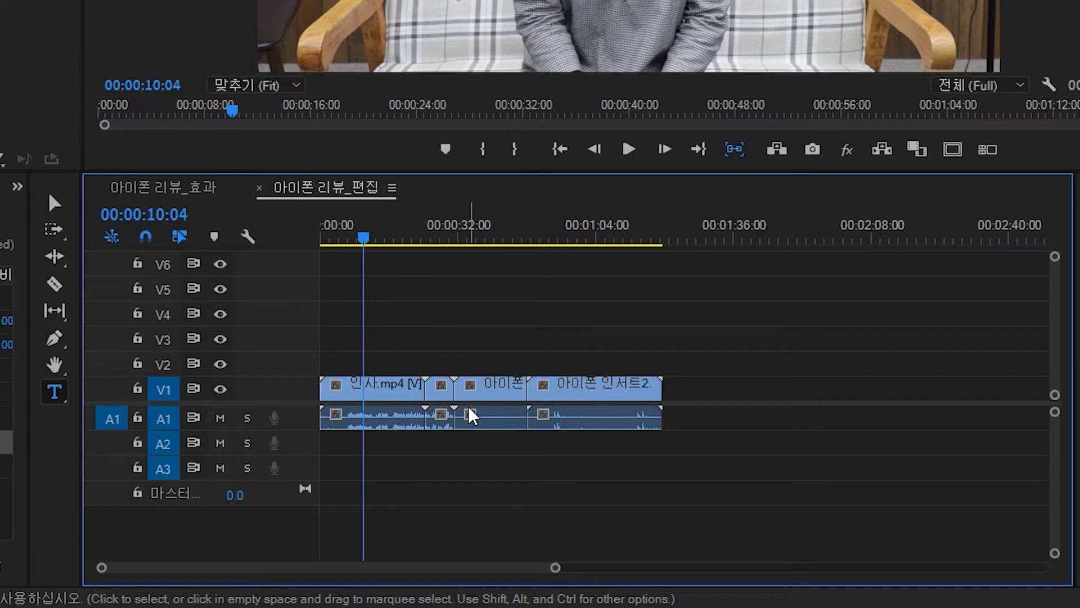
- Insert-move the 아이폰 인서트1 clip to the start of the sequence, ahead of 인사.mp4
left_click(496, 387)
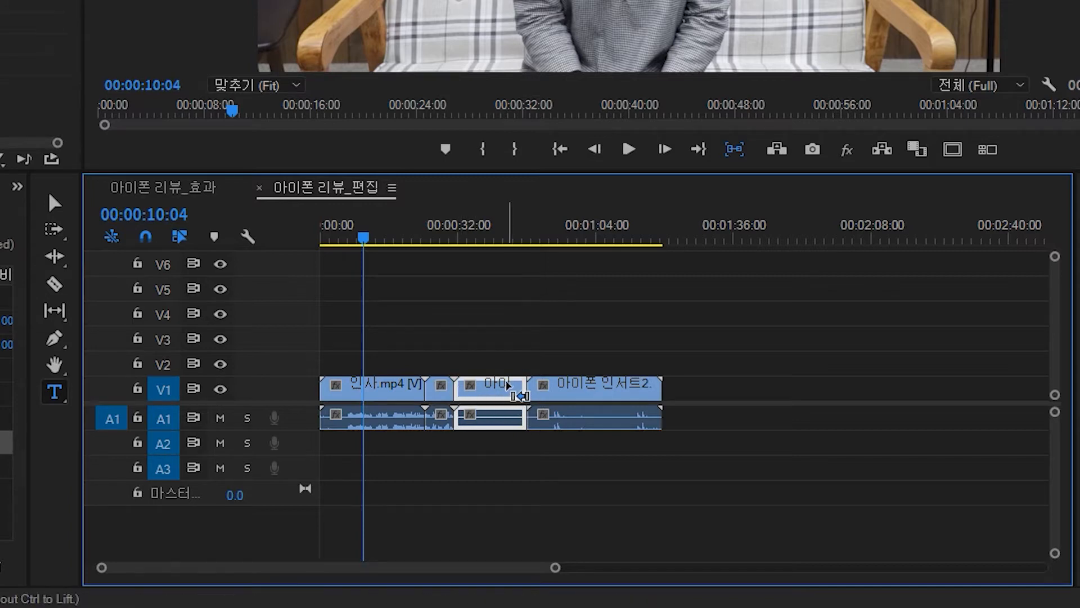
left_click_drag(505, 392, 340, 386)
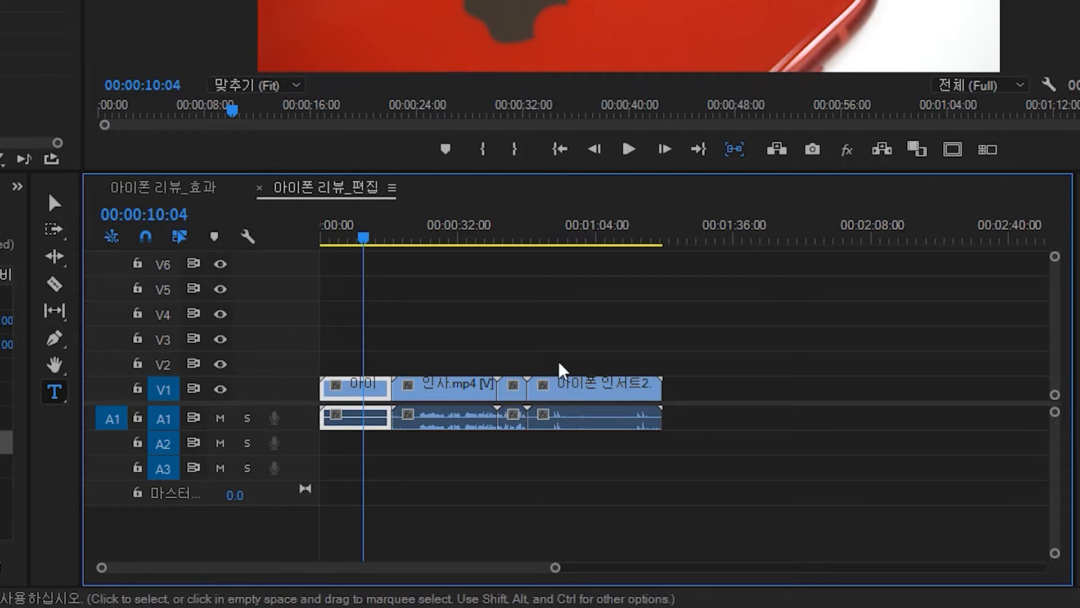
- Delete the 아이폰 인서트2 clip from the end of the sequence
left_click(630, 420)
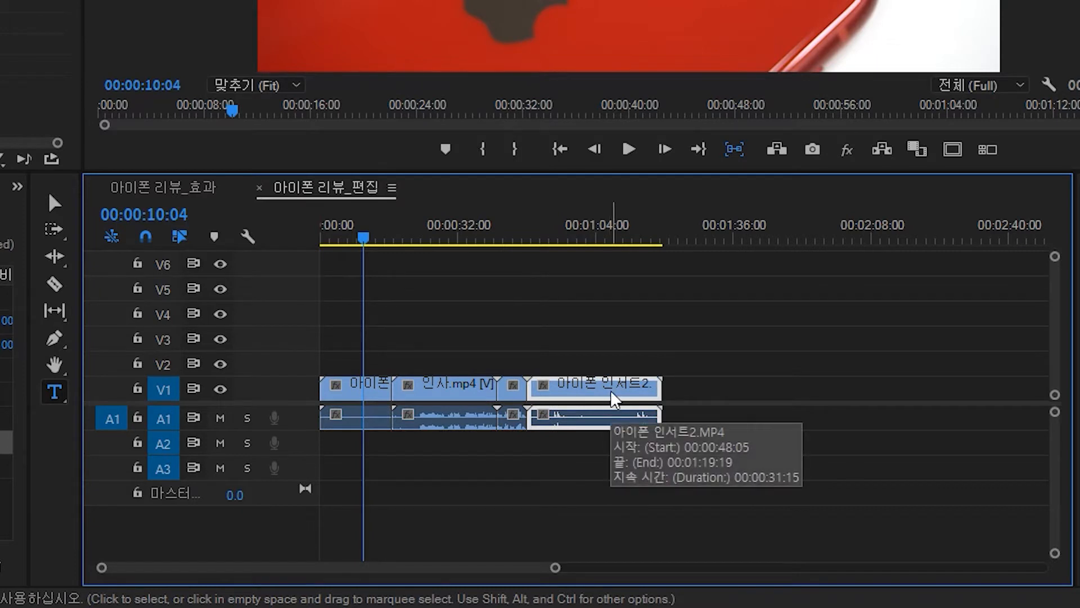
key("Delete")
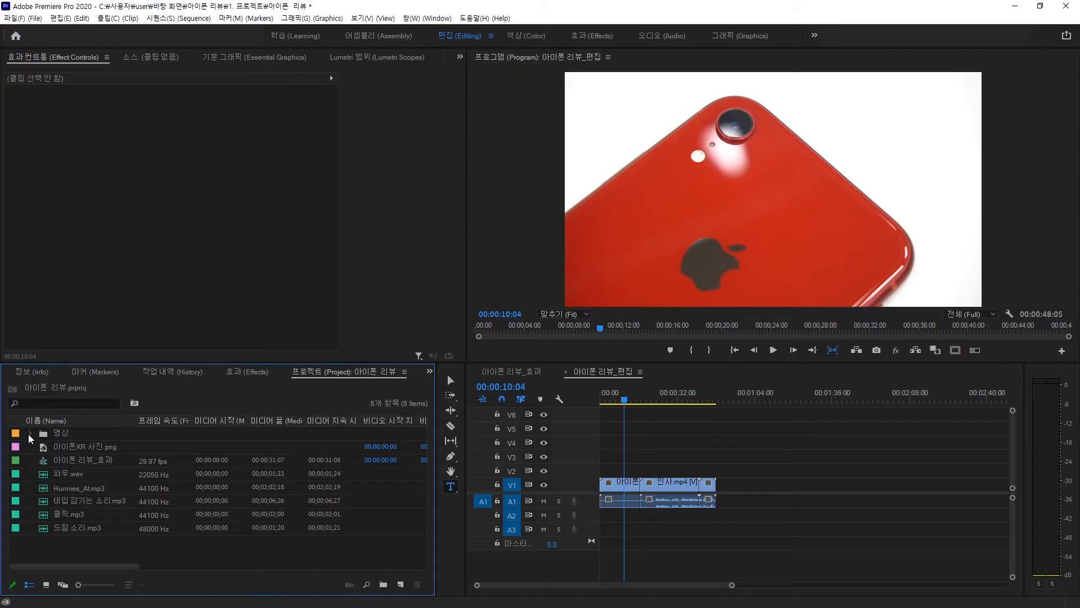
- Insert 아이폰 인서트2.MP4 from the project panel at the start of the sequence
left_click(30, 433)
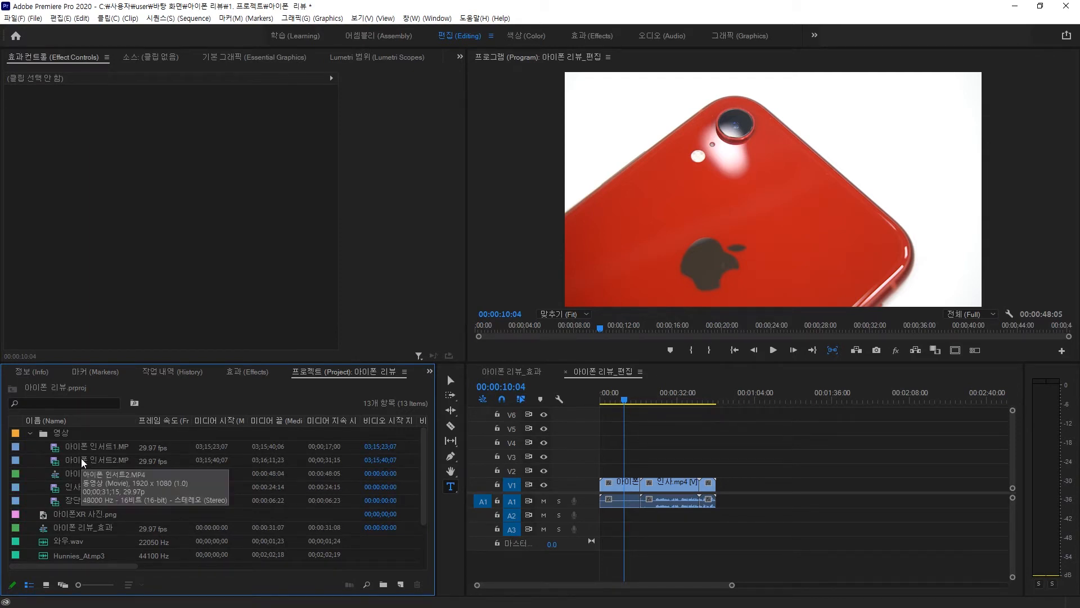
left_click_drag(83, 462, 591, 489)
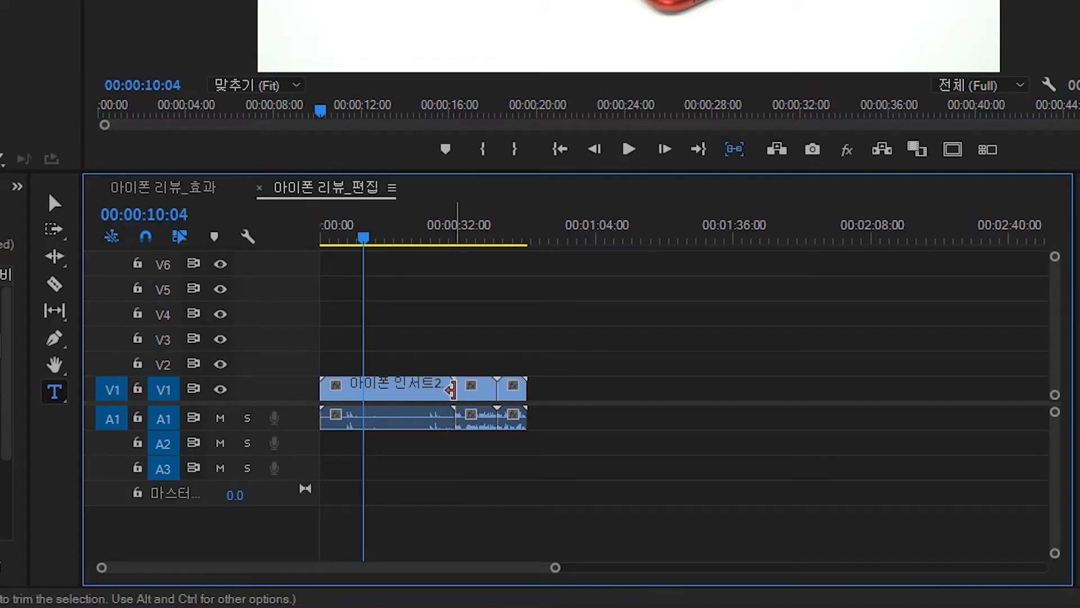
key("ctrl+z")
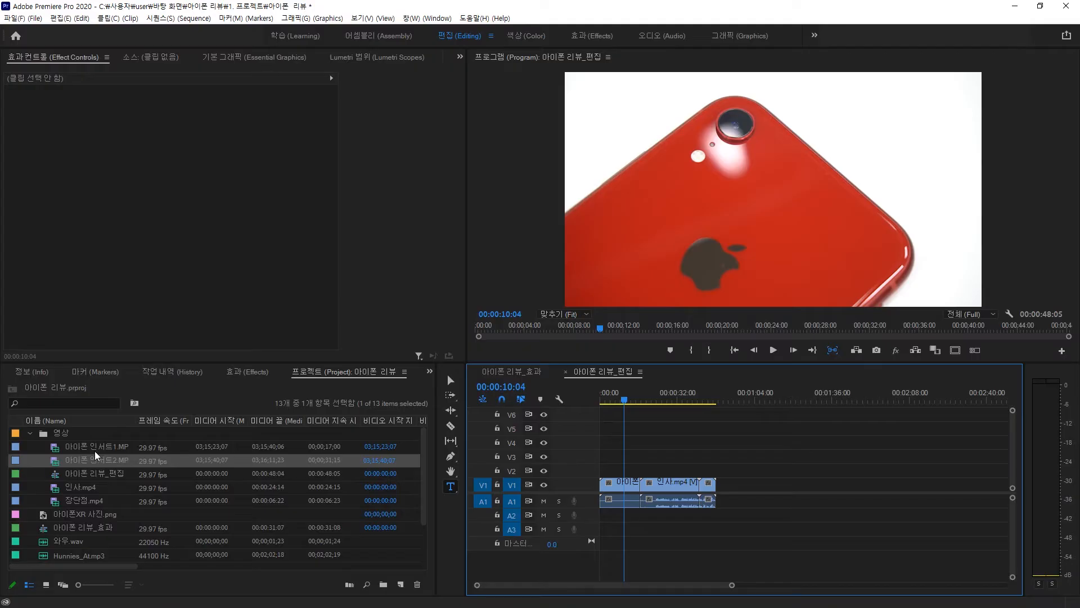
left_click_drag(99, 464, 590, 487)
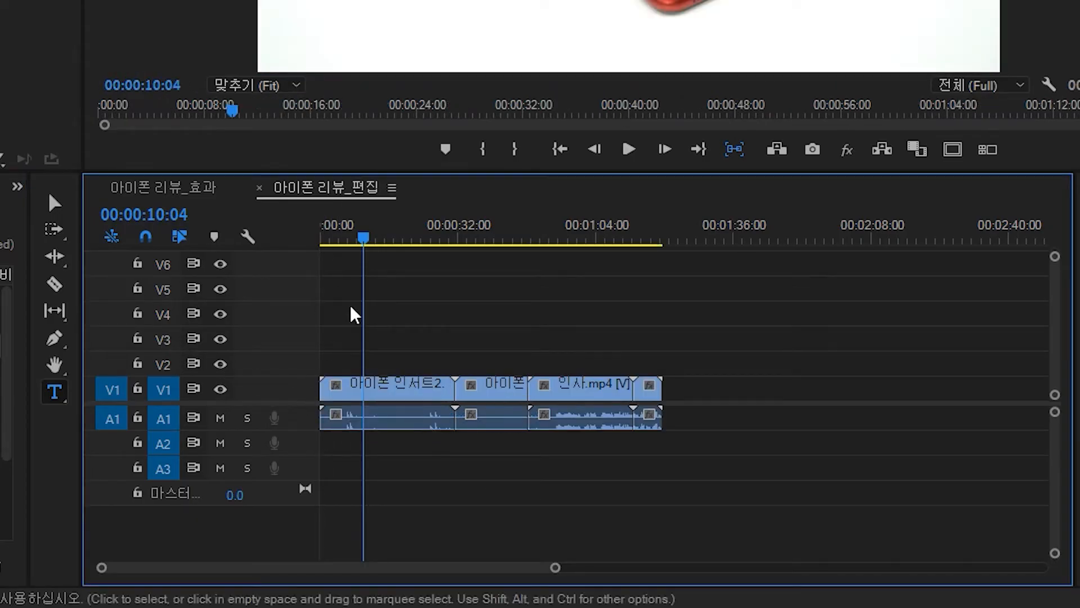
- Rearrange the clips into the order 인사.mp4, 아이폰 인서트1, 아이폰 인서트2, closing the gap at the end
left_click_drag(384, 236, 459, 242)
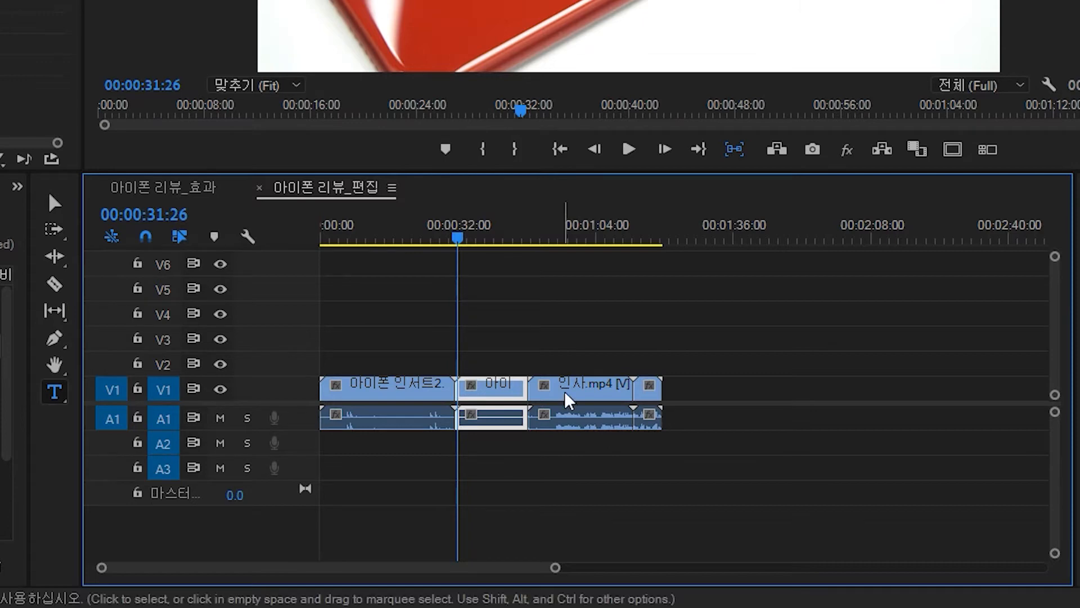
left_click_drag(566, 386, 524, 402)
left_click_drag(613, 390, 482, 395)
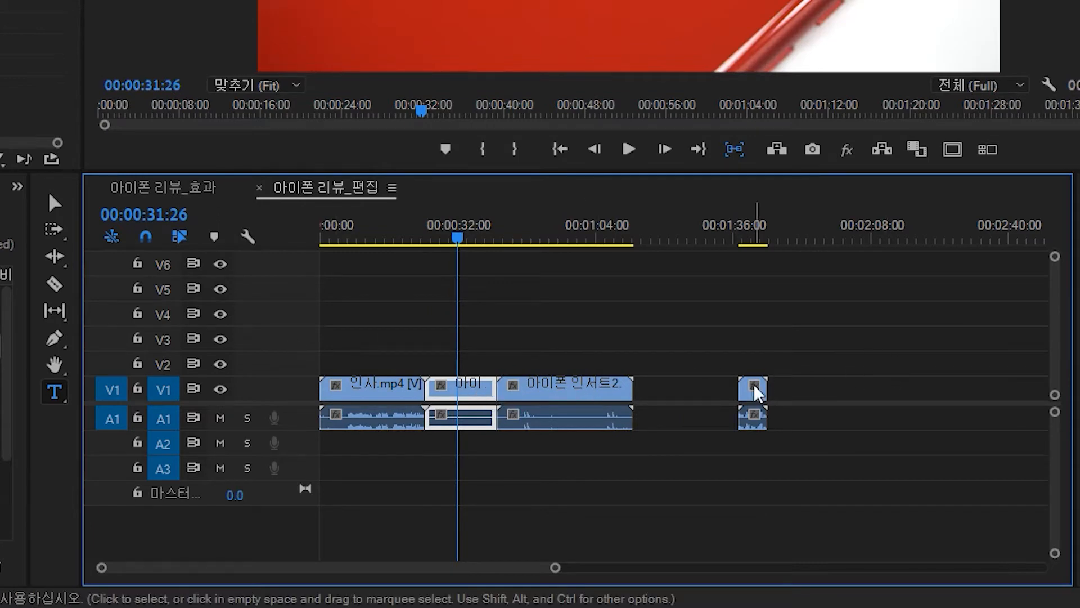
left_click_drag(754, 385, 648, 389)
- Jump to the start of the sequence and play it back, pausing partway
left_click(638, 230)
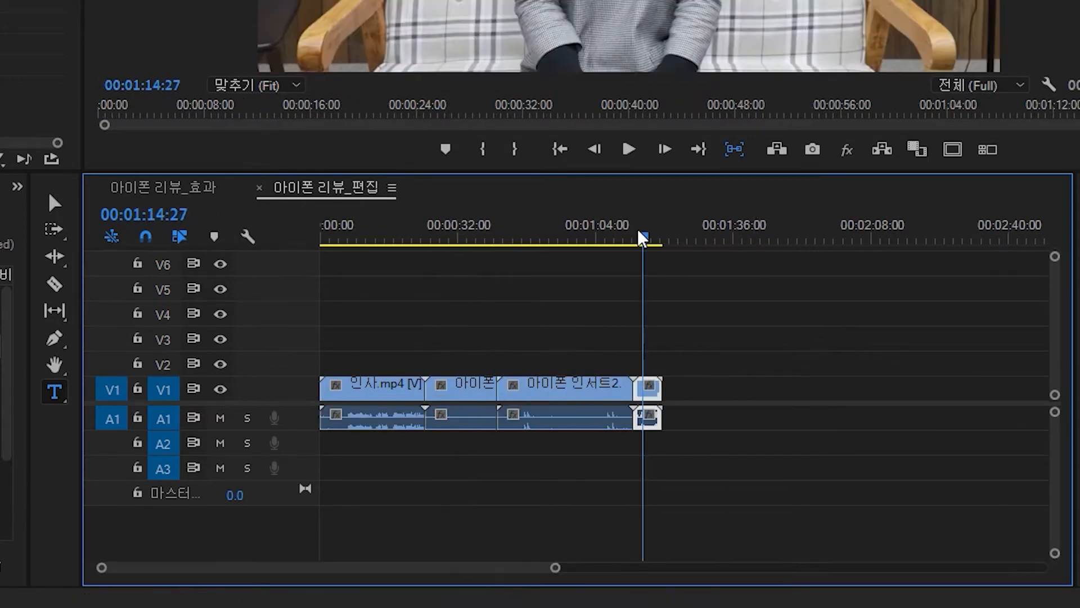
key("Home")
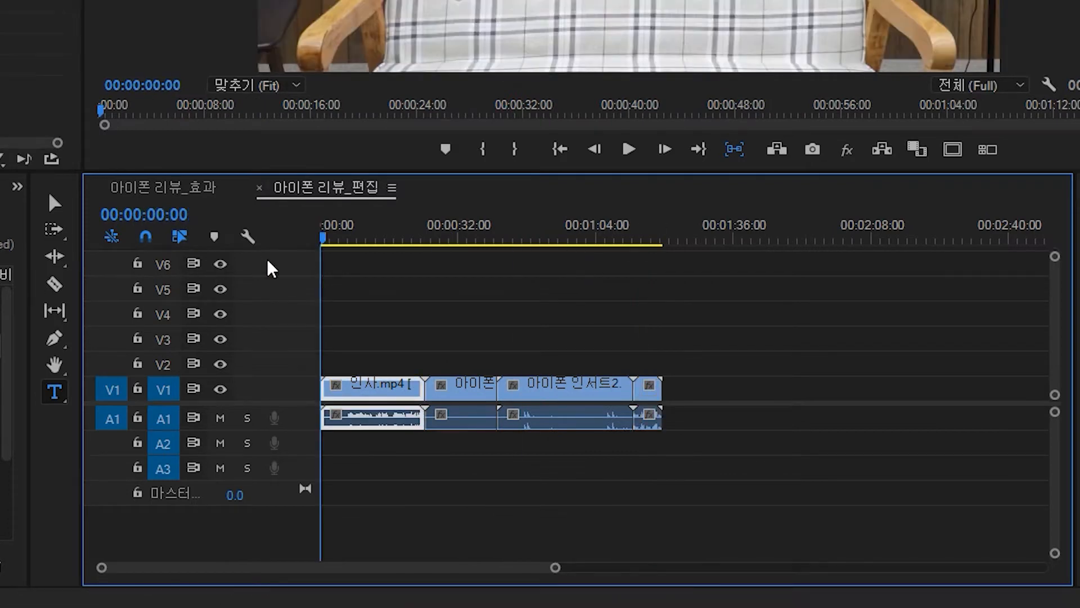
left_click(363, 284)
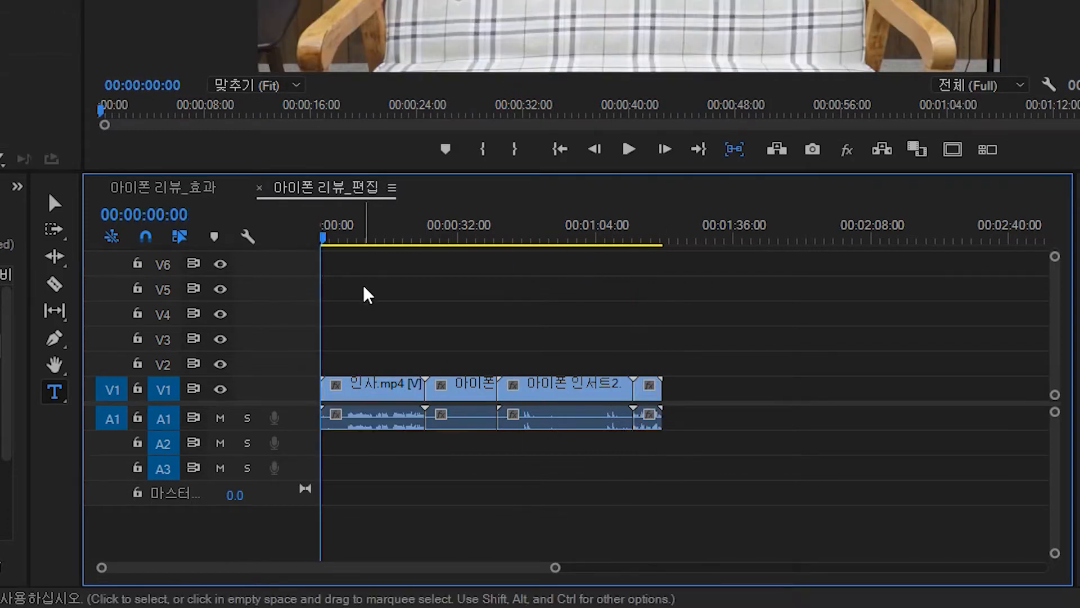
left_click(376, 397)
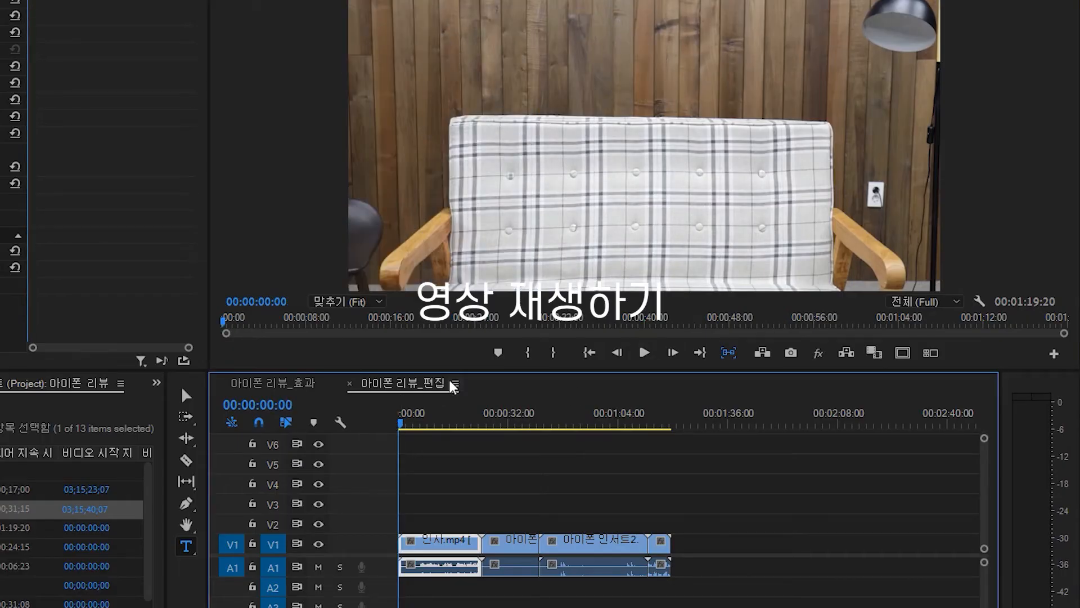
key("space")
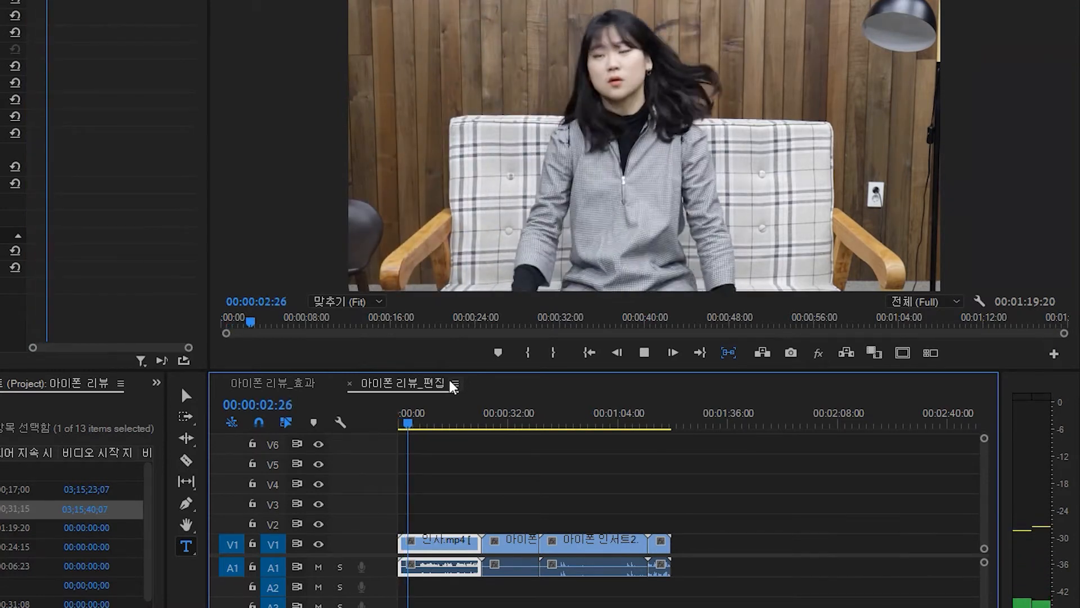
key("space")
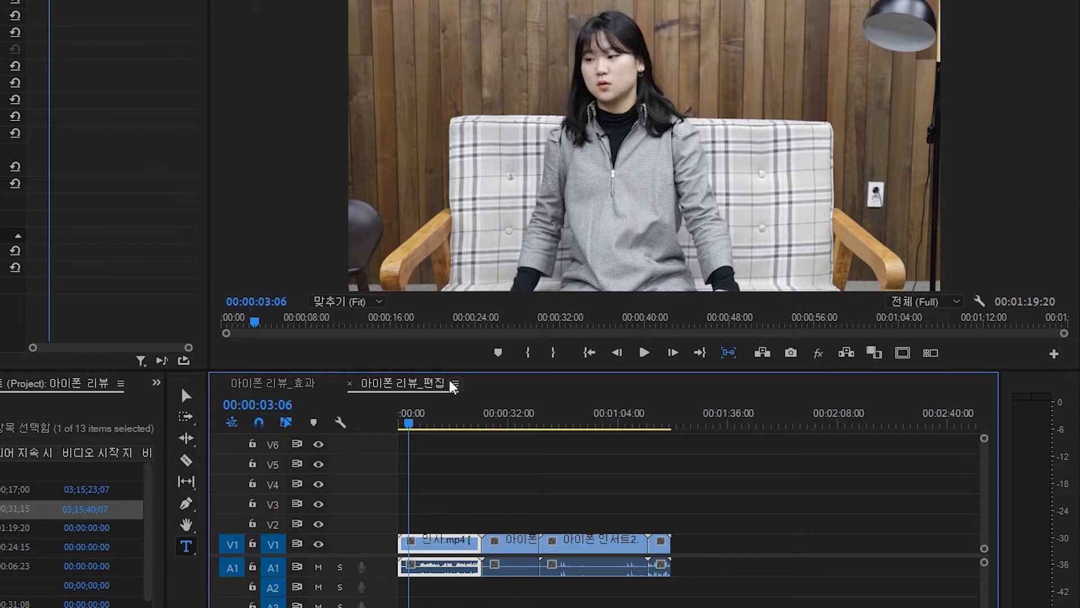
key("space")
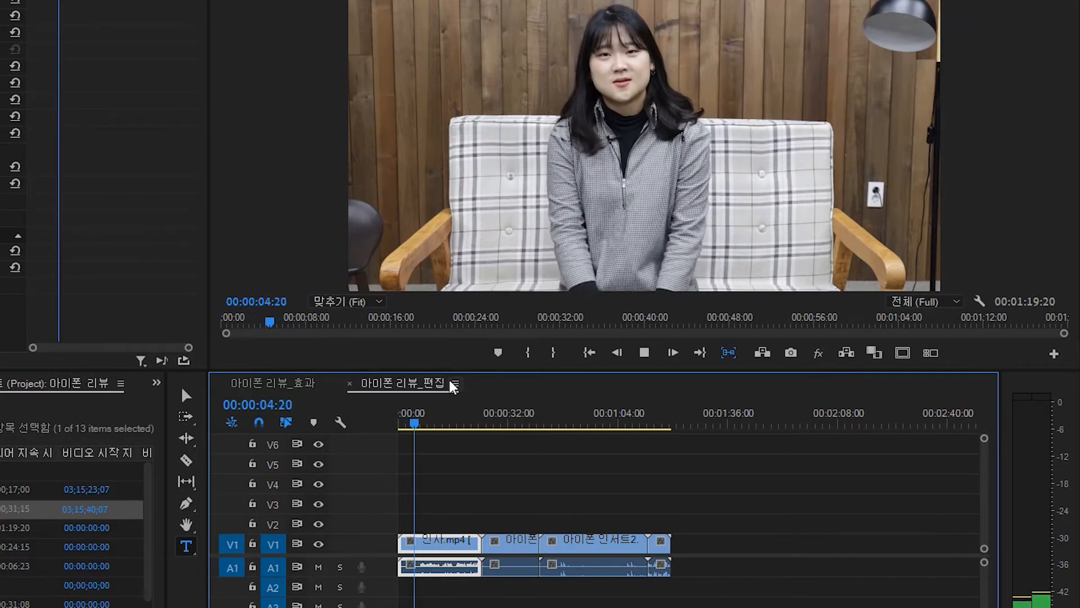
- Resume and pause playback several times to review the greeting clip
key("space")
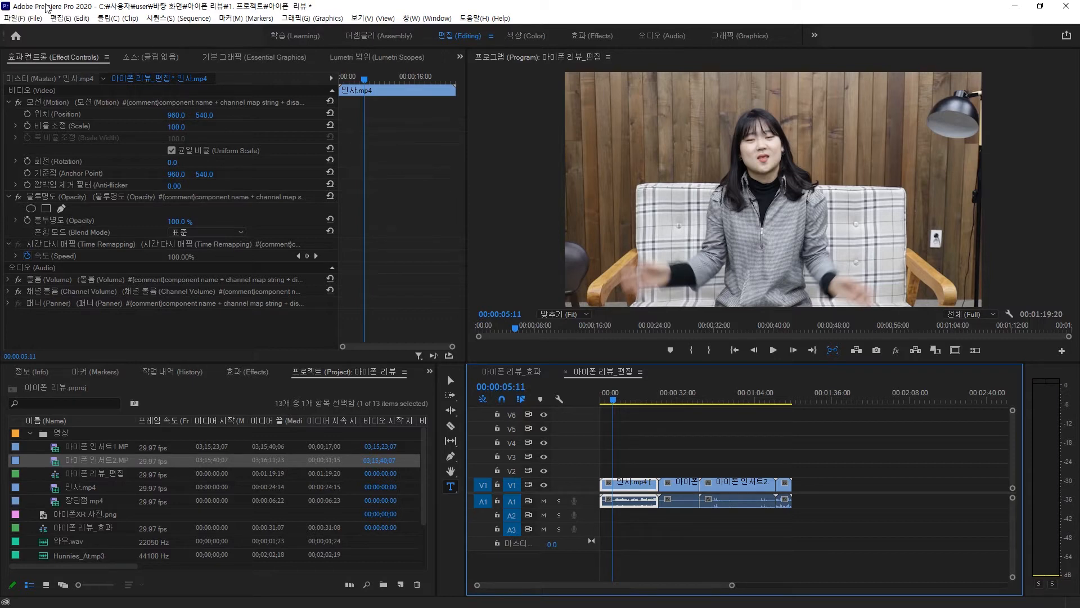
key("space")
key("space")
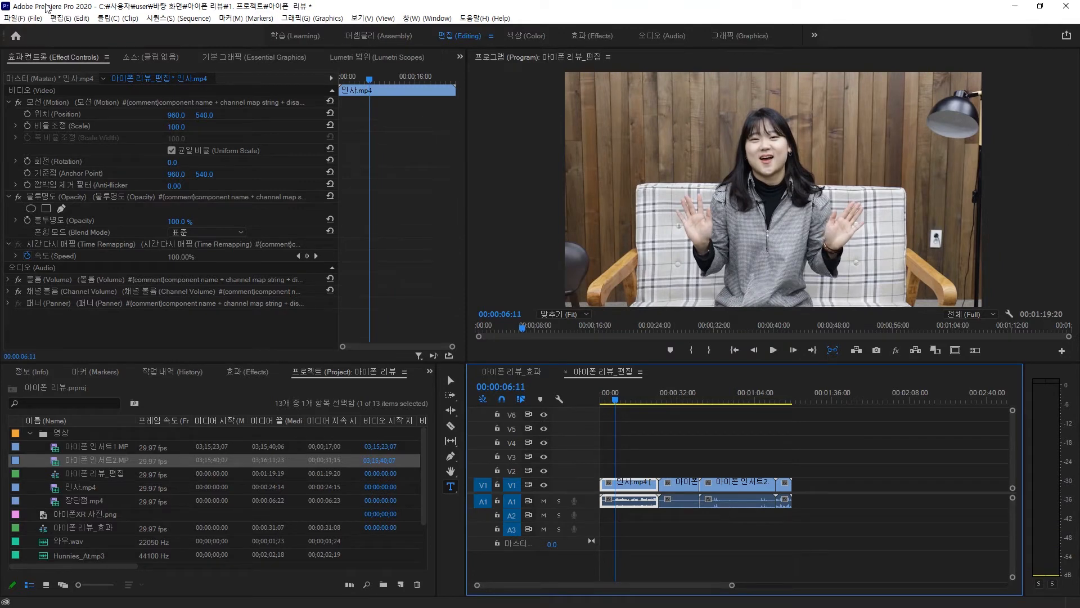
key("space")
key("space")
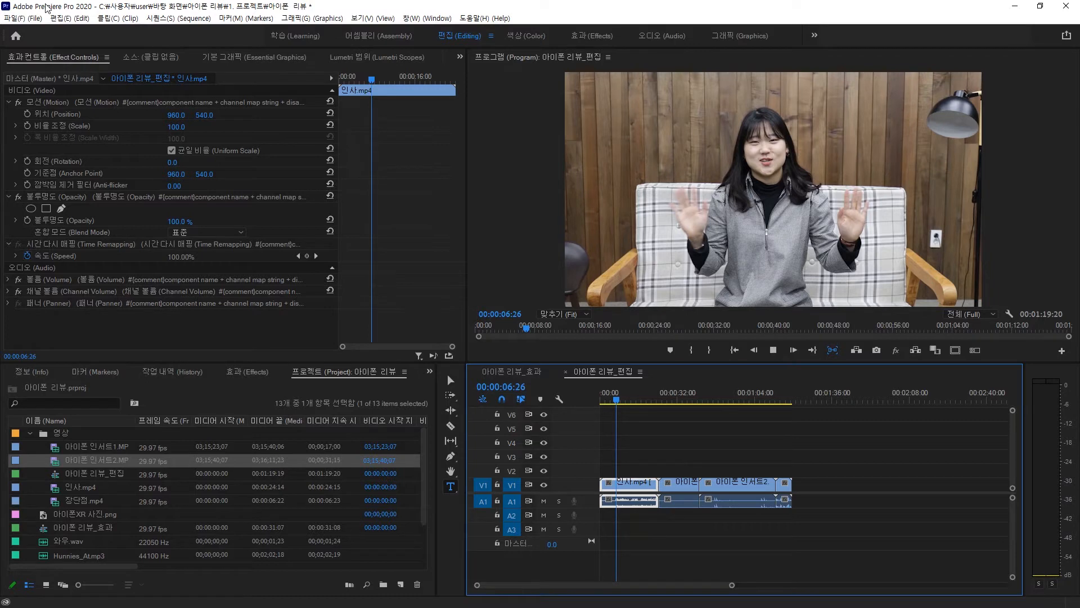
- Shuttle playback in reverse and forward, pausing in between, to review the sequence
key("j")
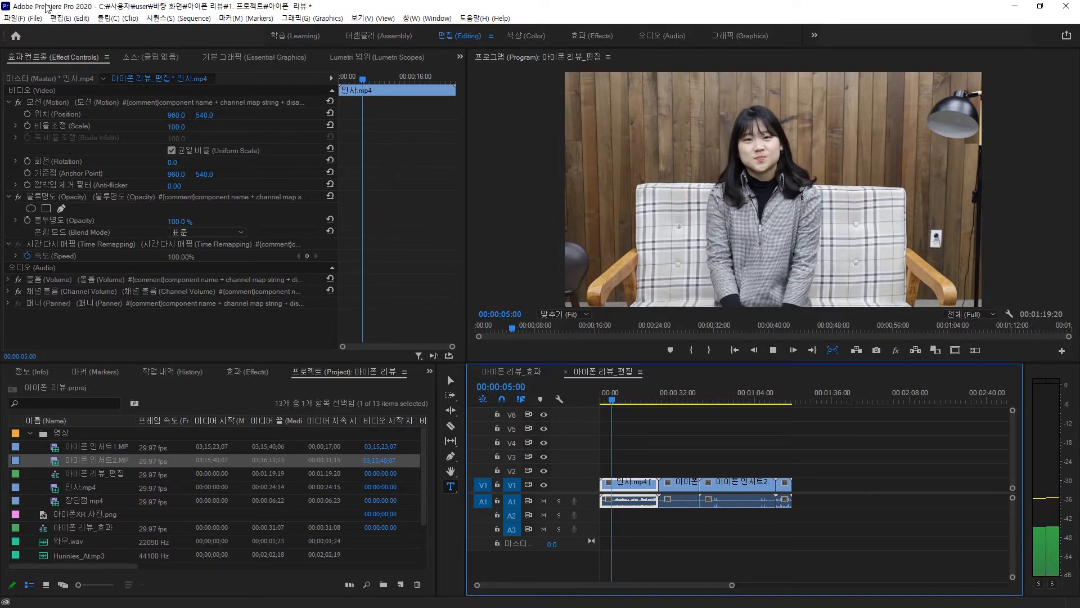
key("k")
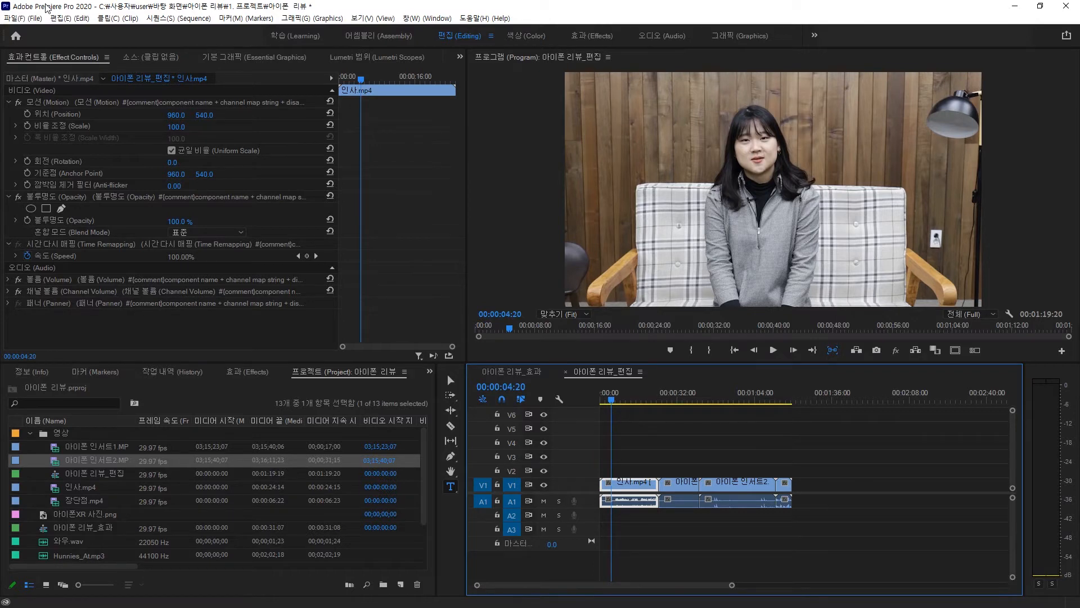
key("l")
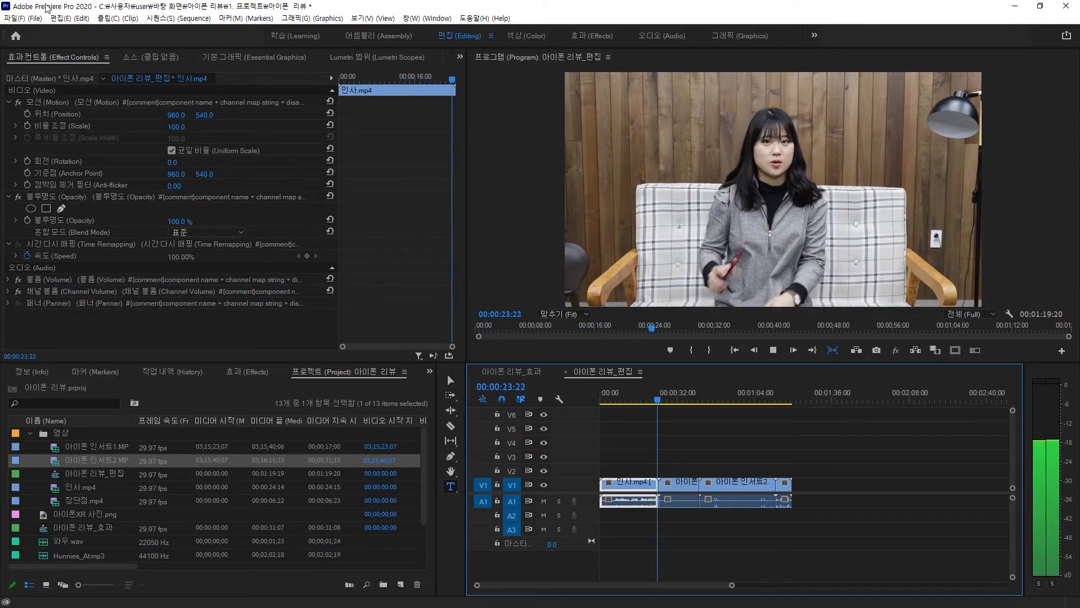
key("k")
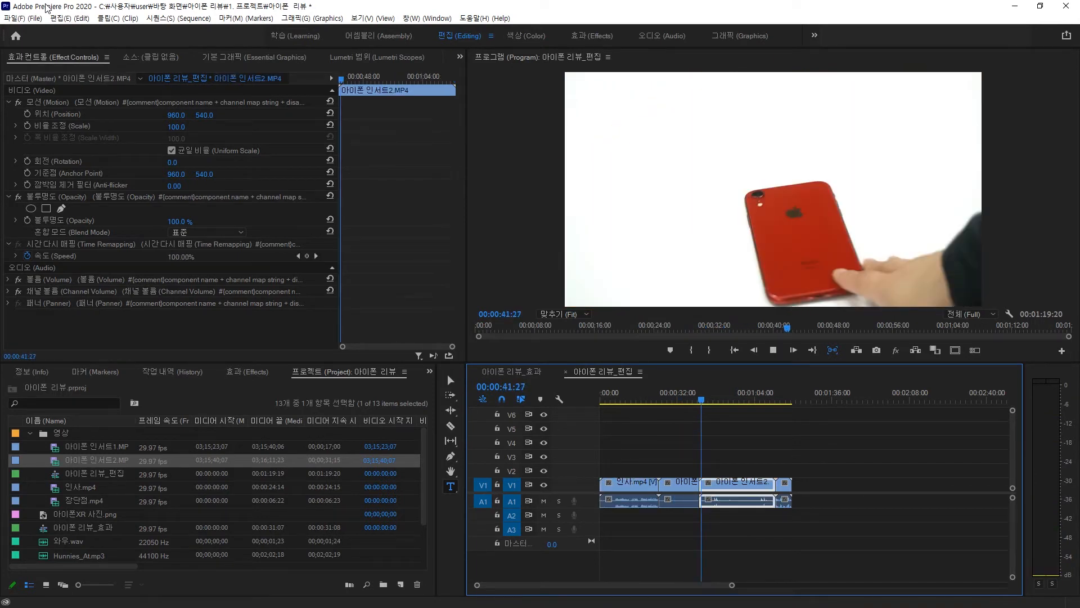
key("j")
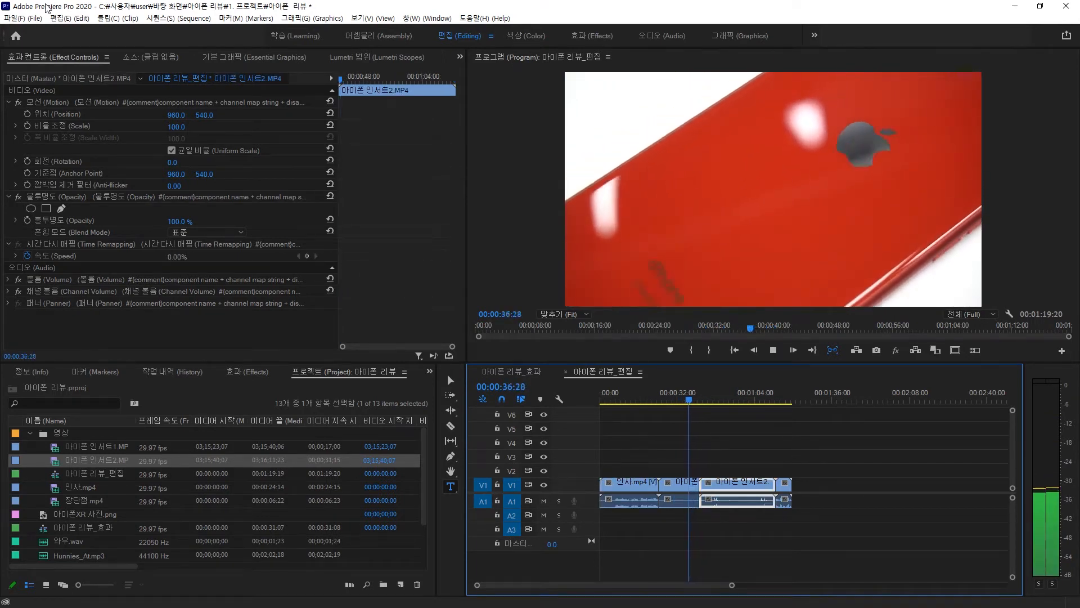
- Play the sequence from the start and pause at about 7 seconds
key("k")
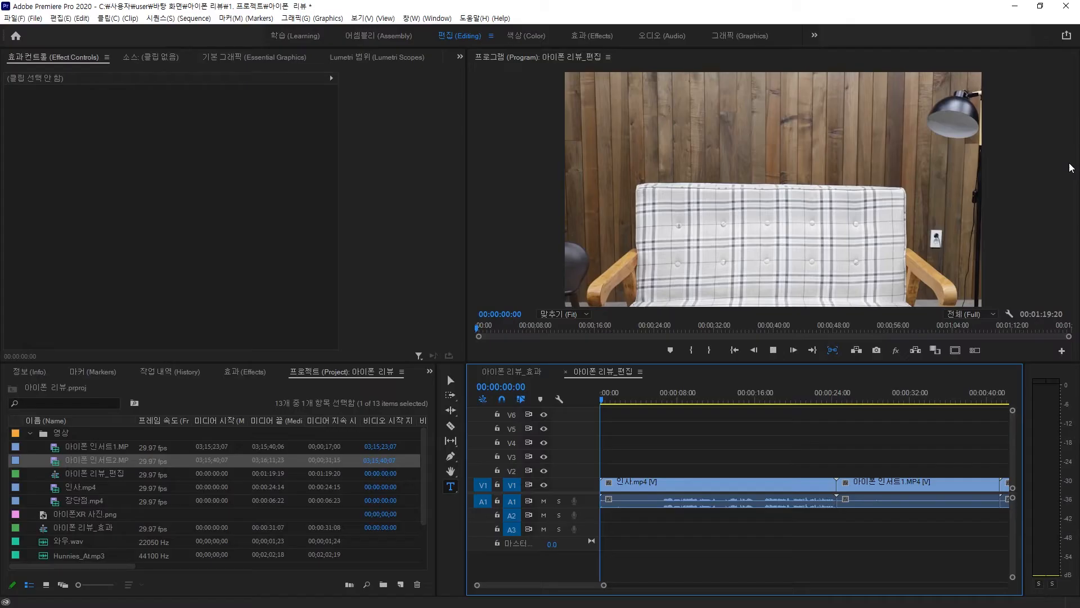
key("space")
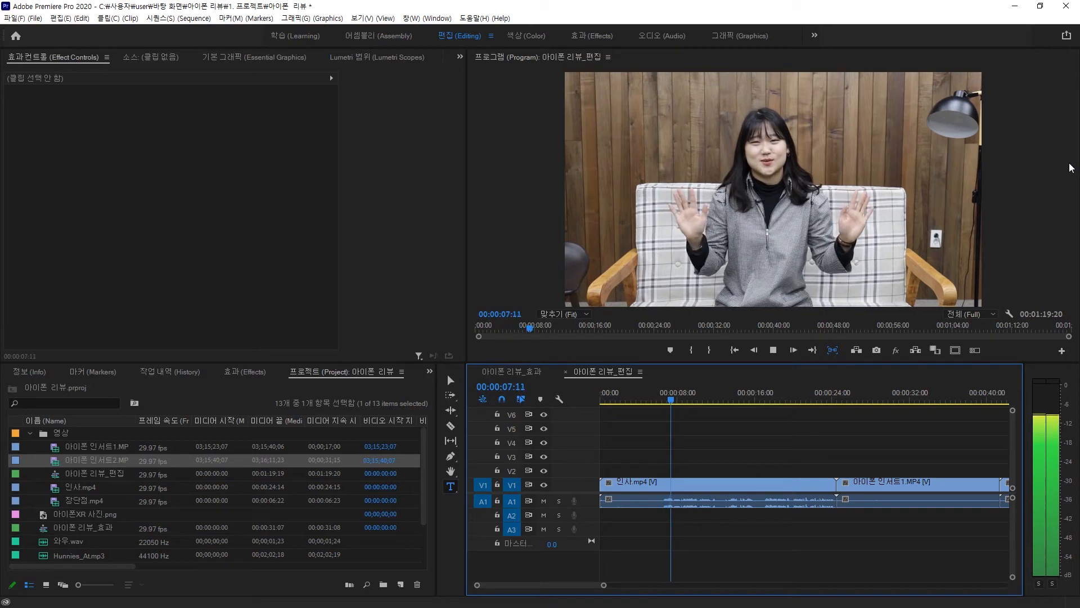
key("space")
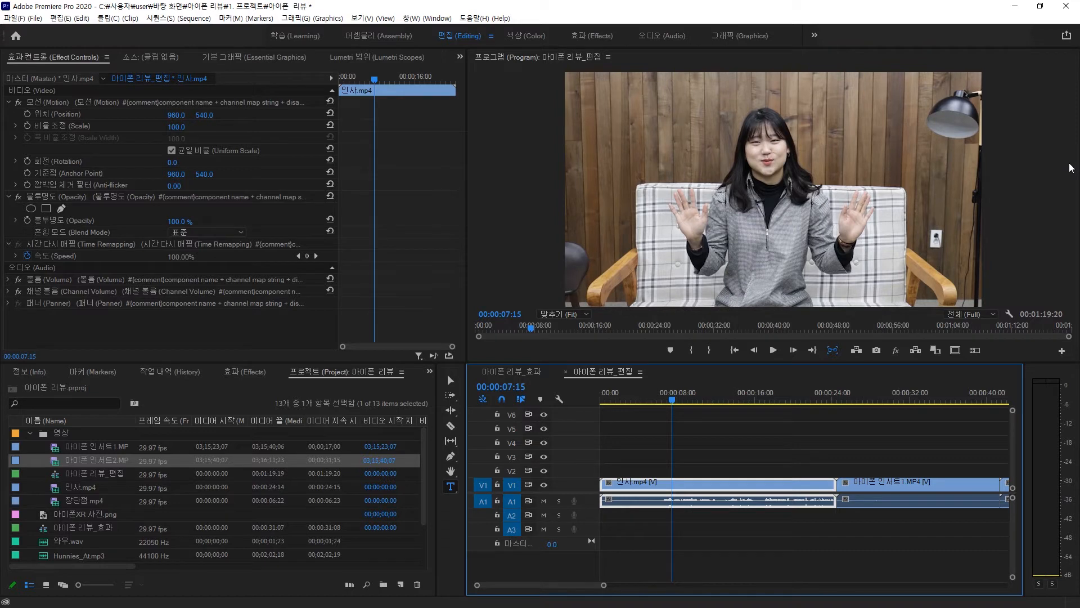
- Move the playhead to 00:00:06:13 in the greeting clip, zooming into the timeline
left_click(662, 397)
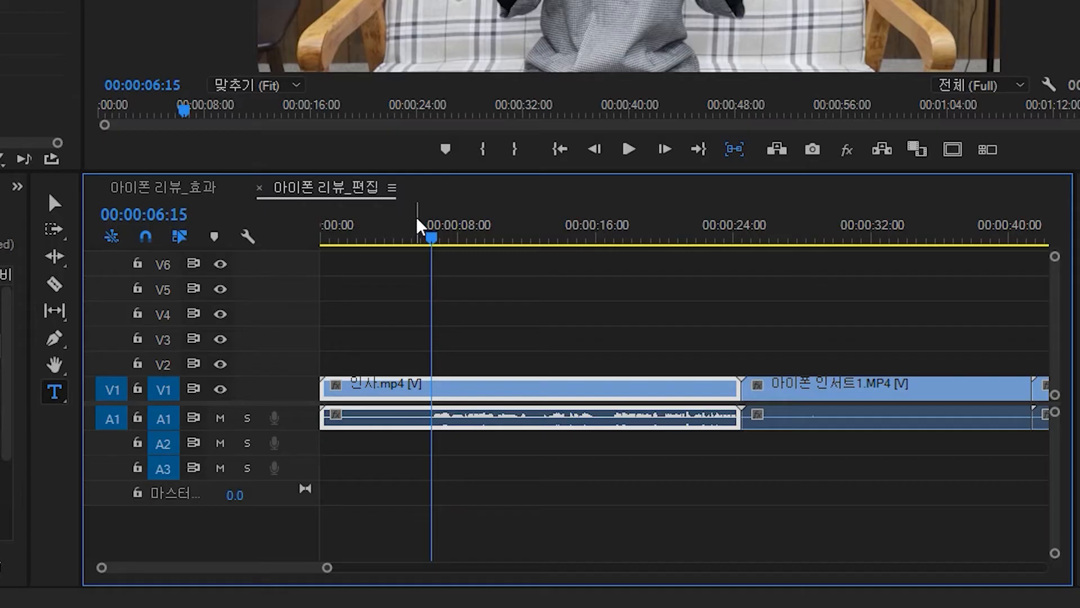
key("Left")
key("Left")
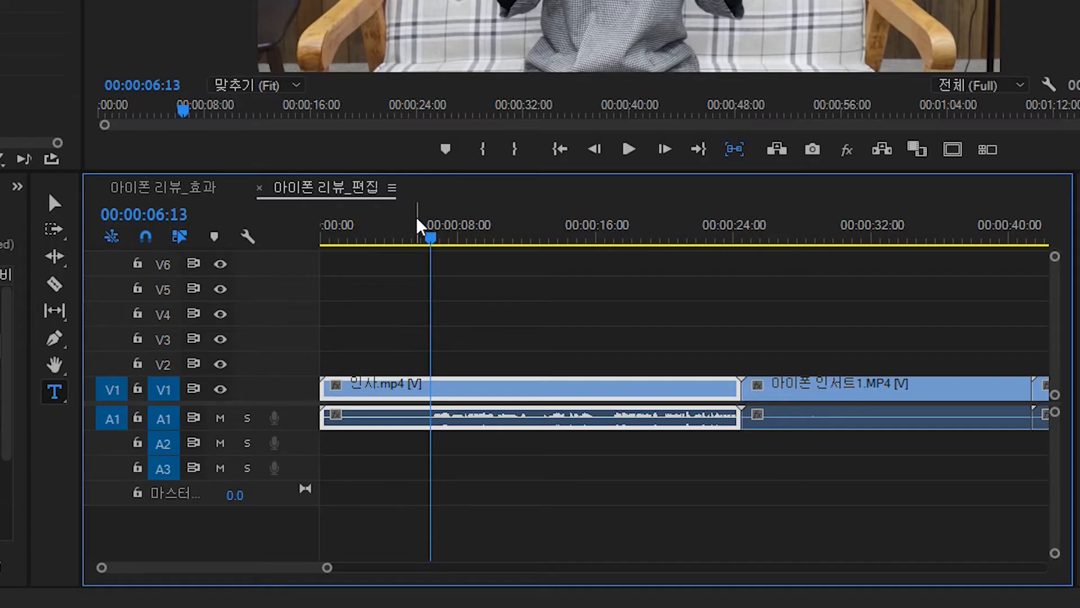
key("=")
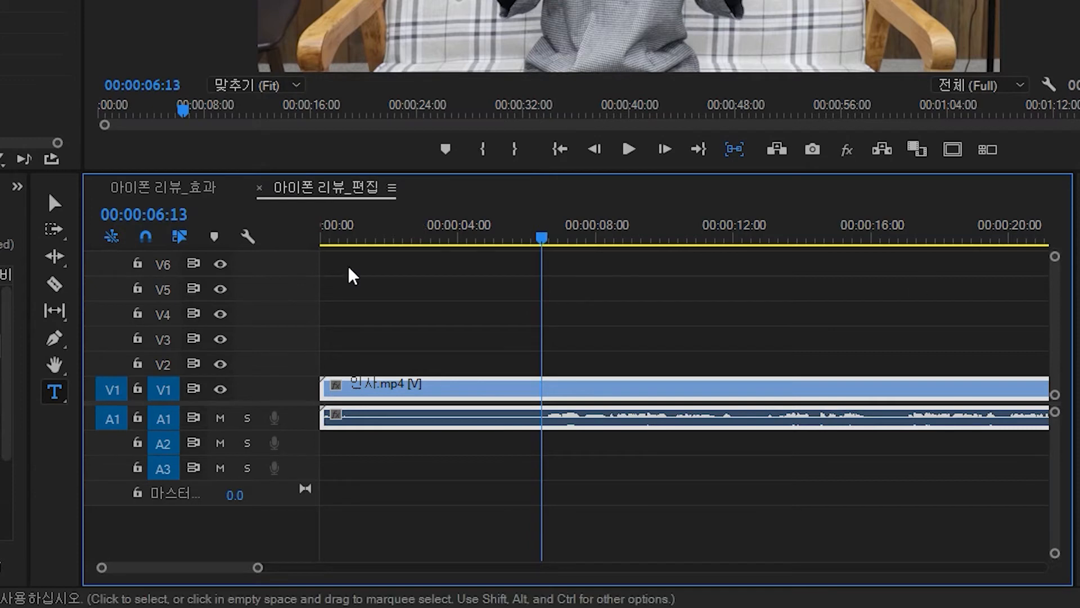
left_click_drag(542, 244, 538, 246)
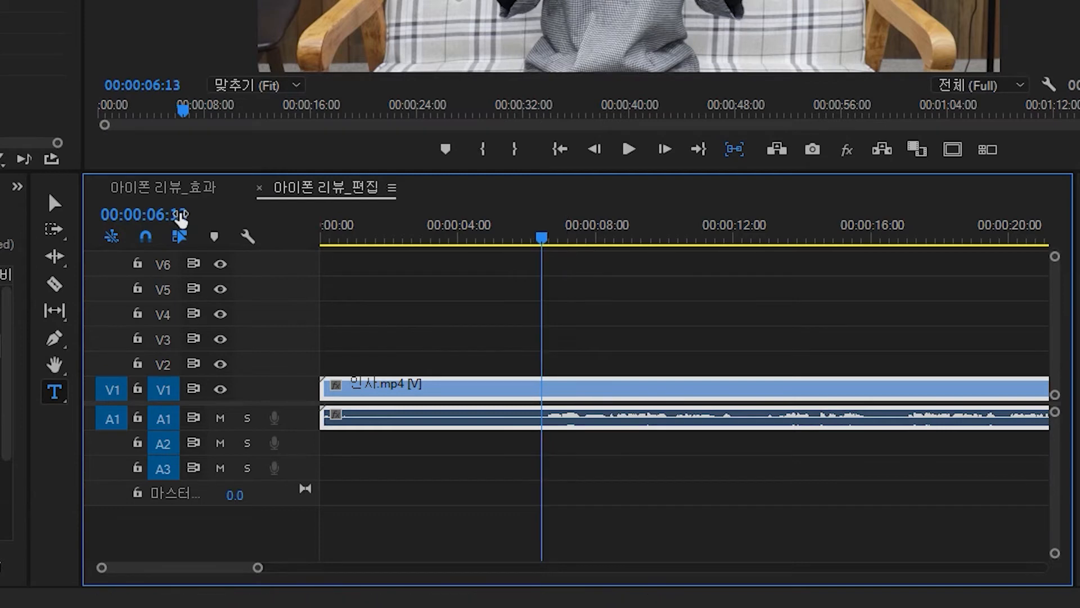
left_click(182, 215)
left_click(203, 210)
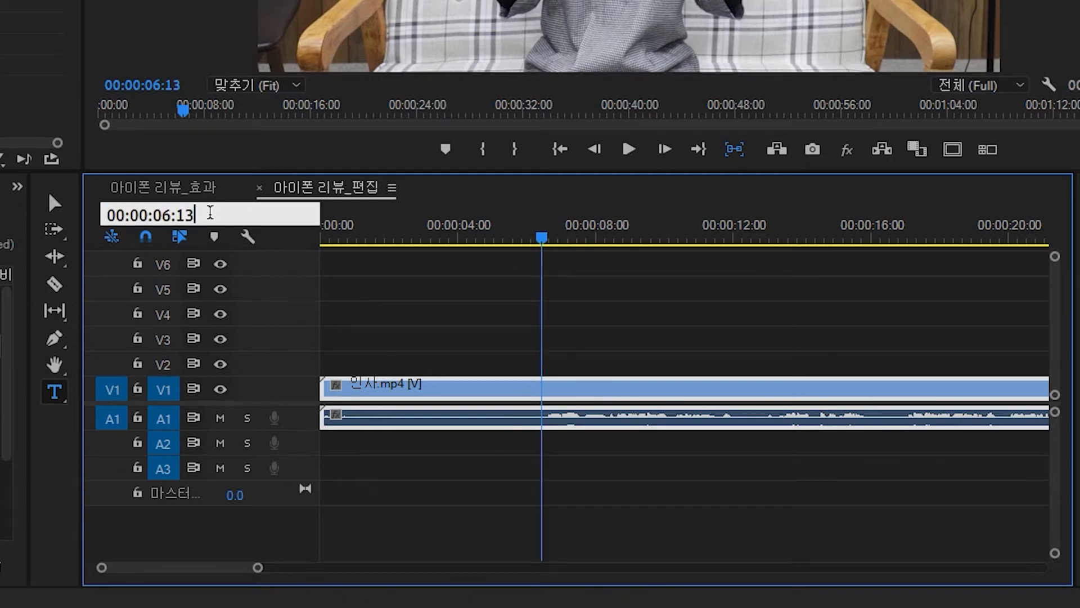
key("BackSpace")
key("BackSpace")
type("13")
key("Return")
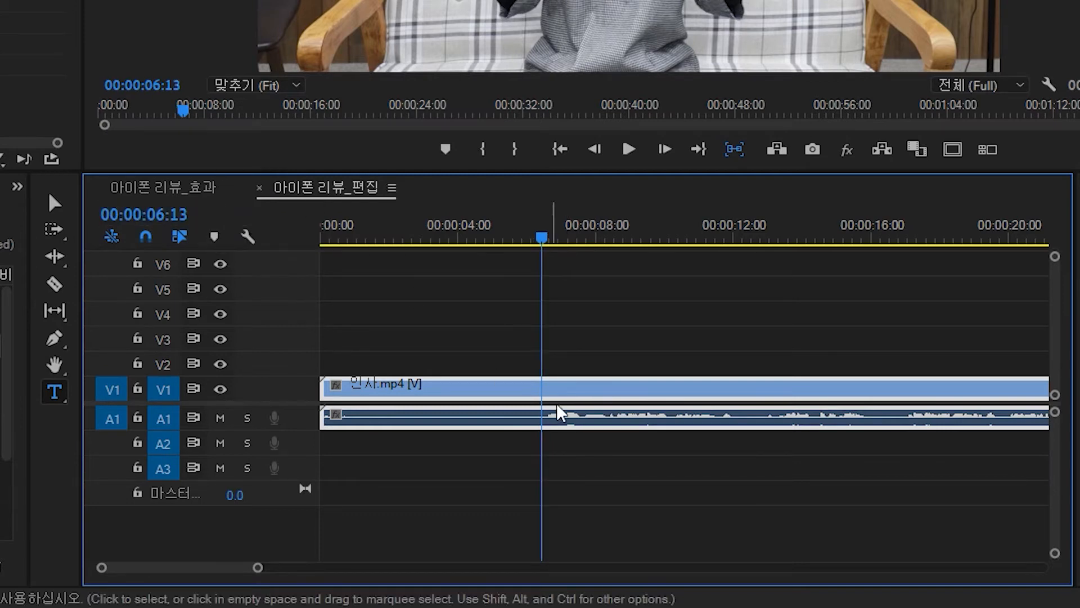
- Split the greeting clip at the playhead with the Razor tool
left_click(658, 303)
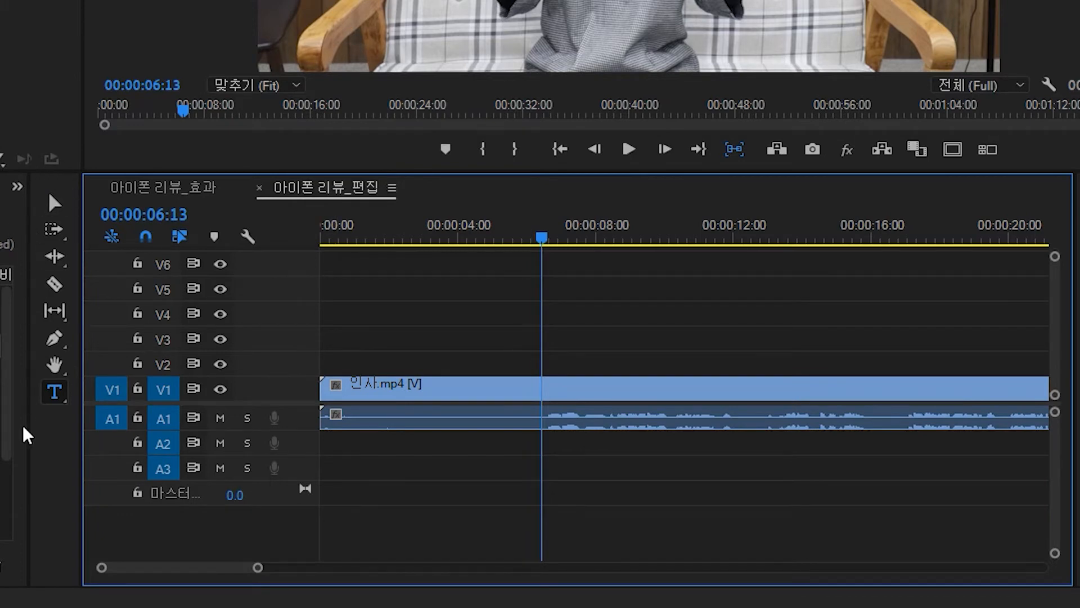
left_click(51, 286)
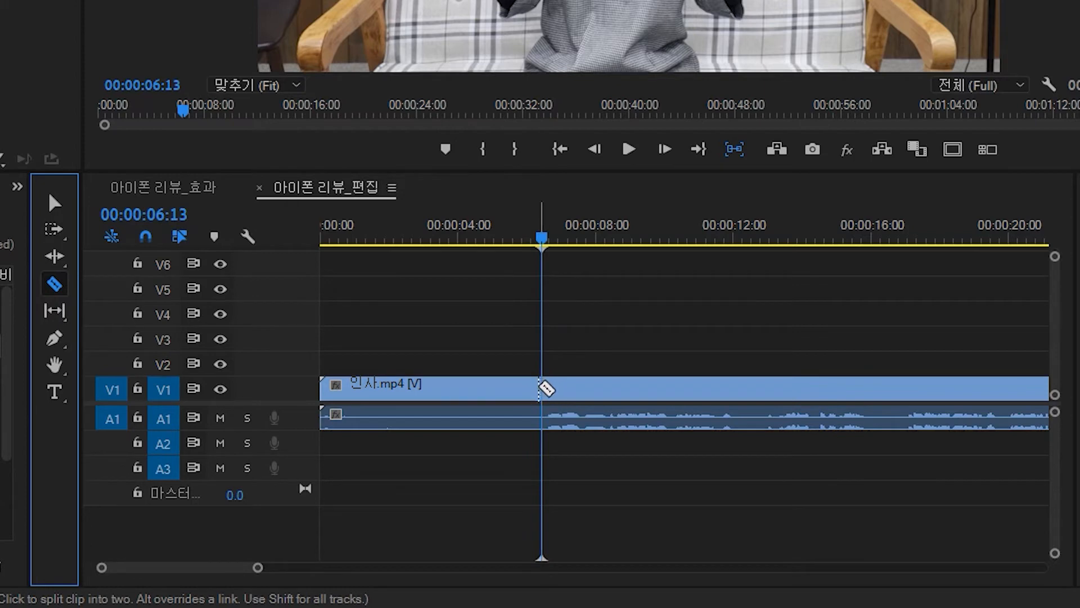
left_click(542, 388)
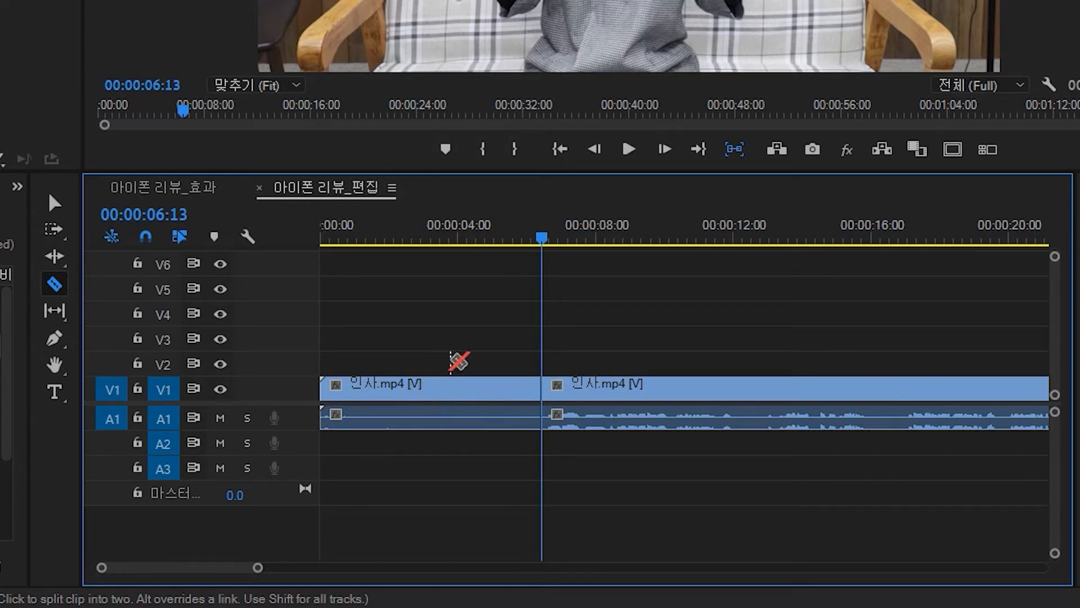
- Make several extra cuts in the greeting clip before the playhead, then undo them
left_click(360, 388)
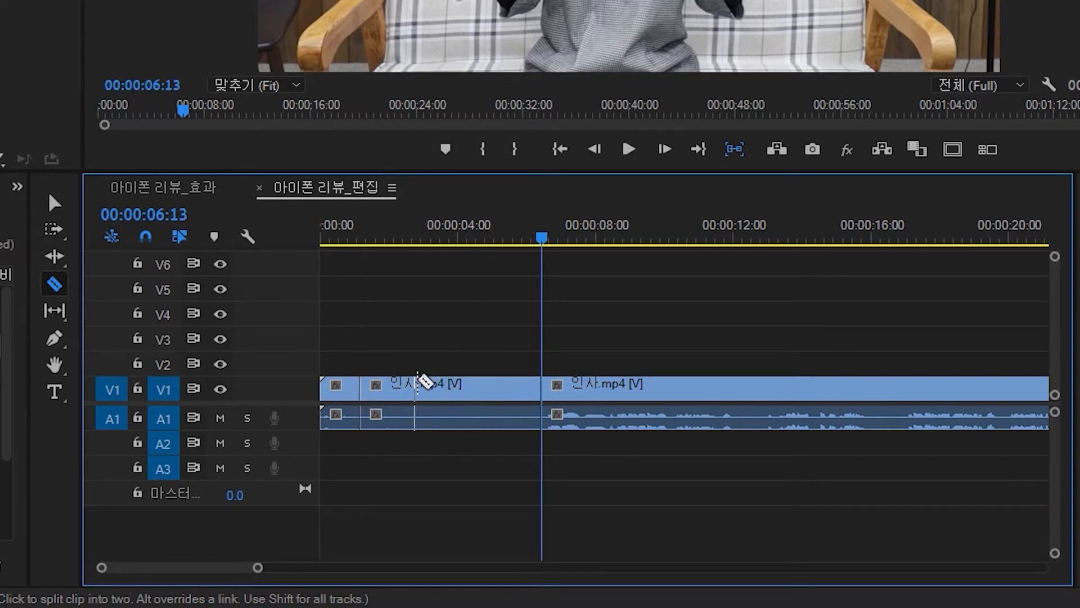
left_click(402, 388)
left_click(461, 389)
left_click(514, 388)
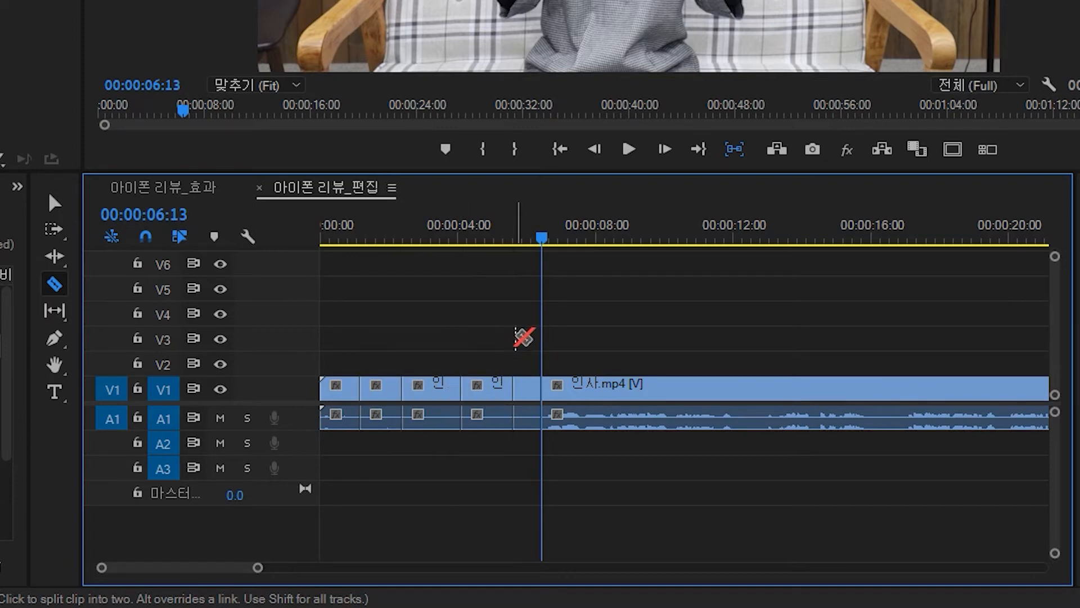
key("ctrl+z")
key("ctrl+z")
key("ctrl+z")
key("ctrl+z")
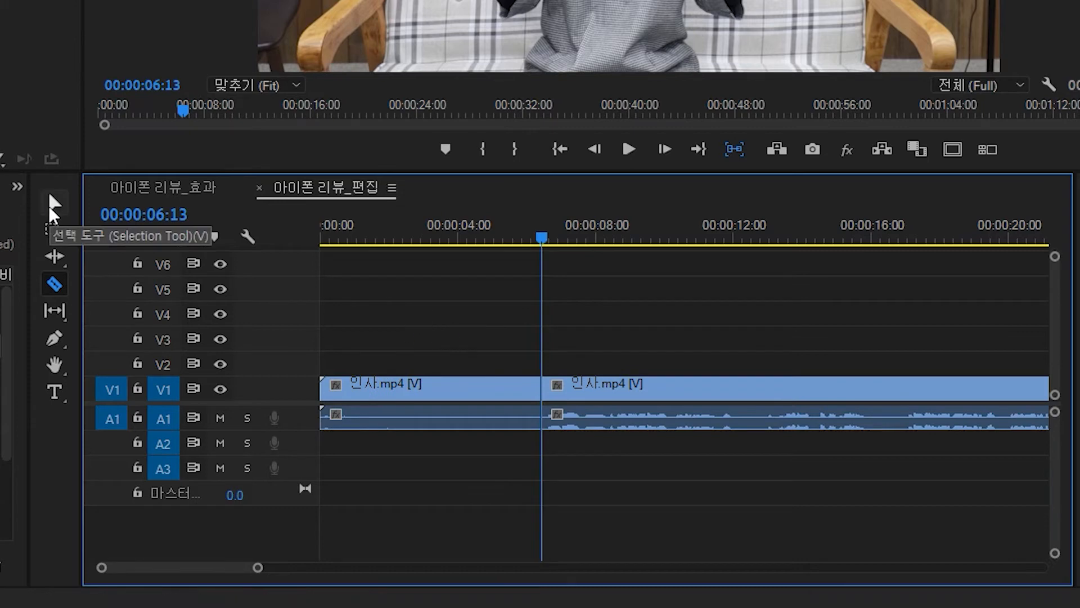
- Delete the greeting segment before the playhead, undo it and delete it again
left_click(53, 202)
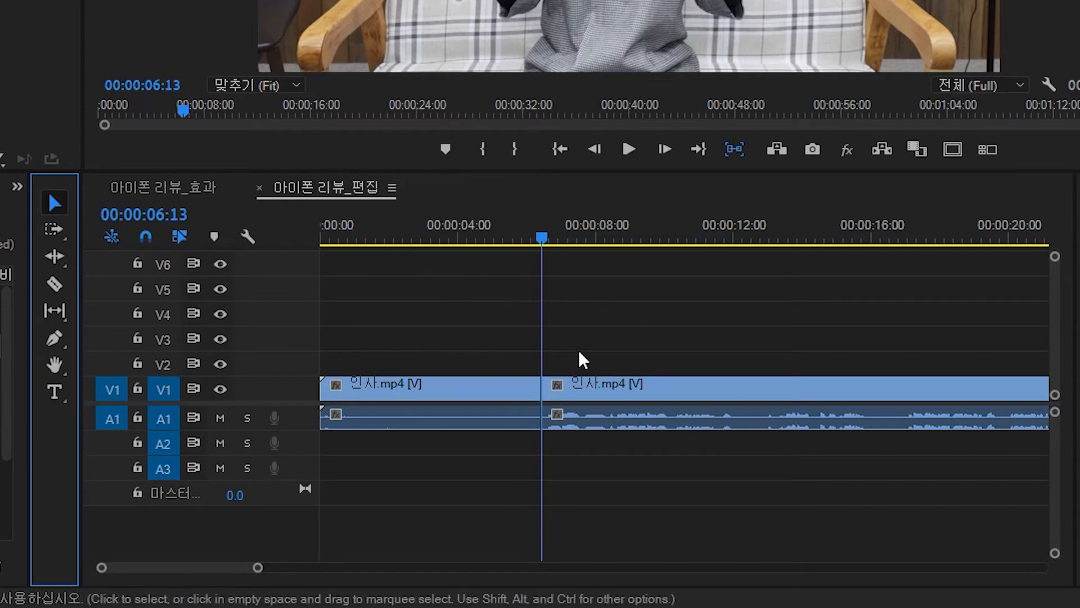
left_click(477, 401)
key("Delete")
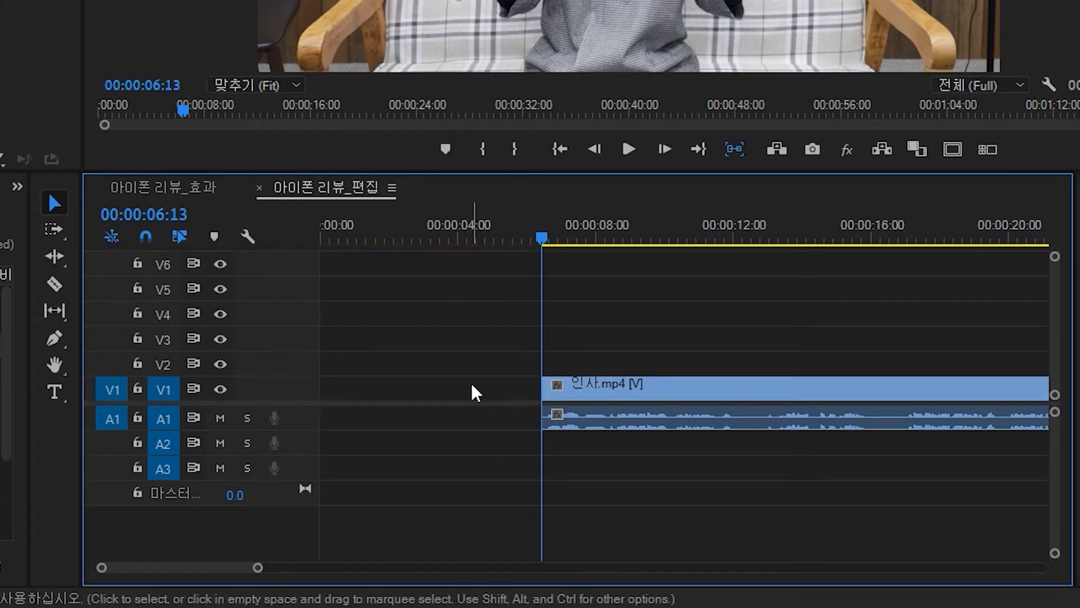
key("ctrl+z")
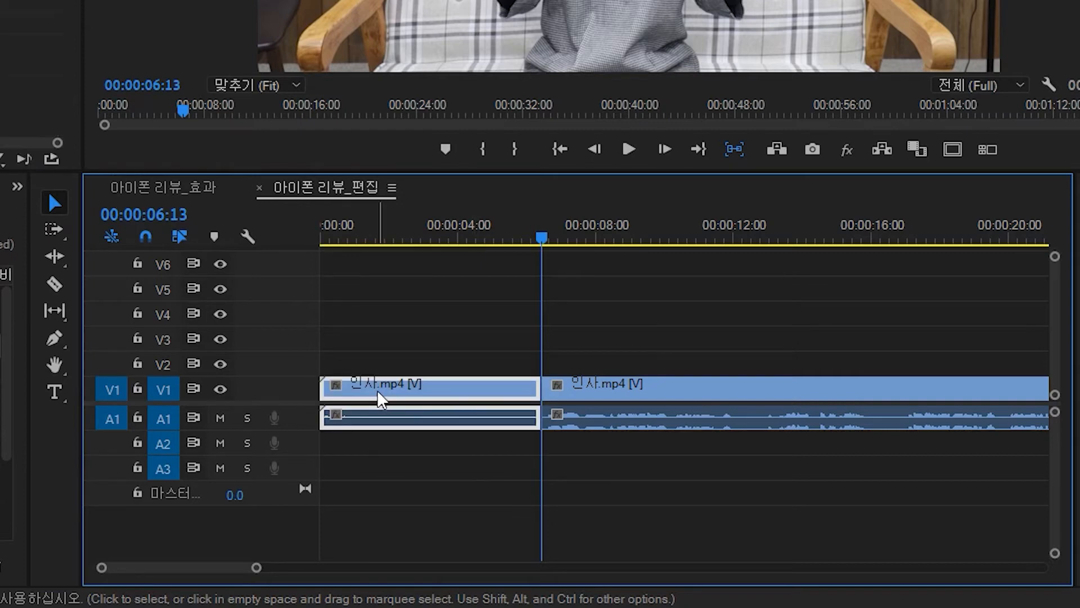
key("Delete")
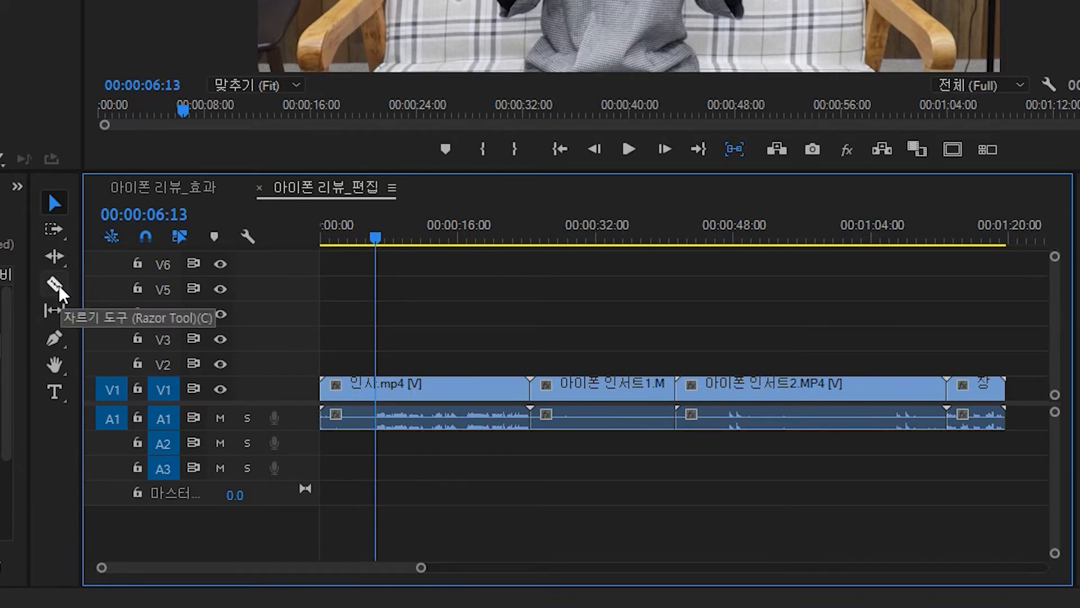
- Split the greeting clip at the playhead, delete its first segment, then undo both edits
left_click(59, 291)
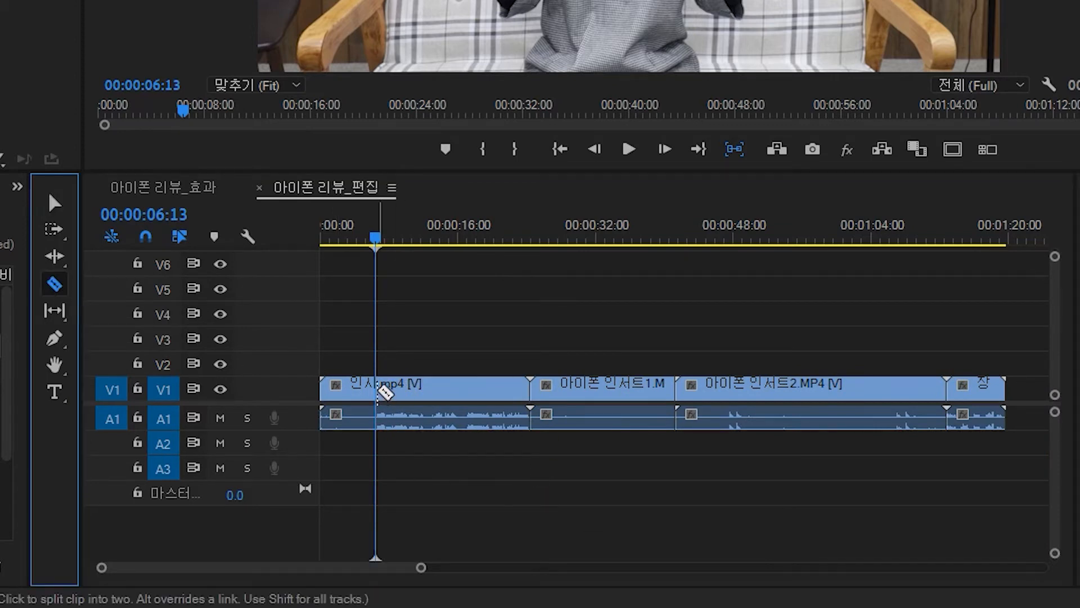
left_click(375, 388)
left_click(54, 203)
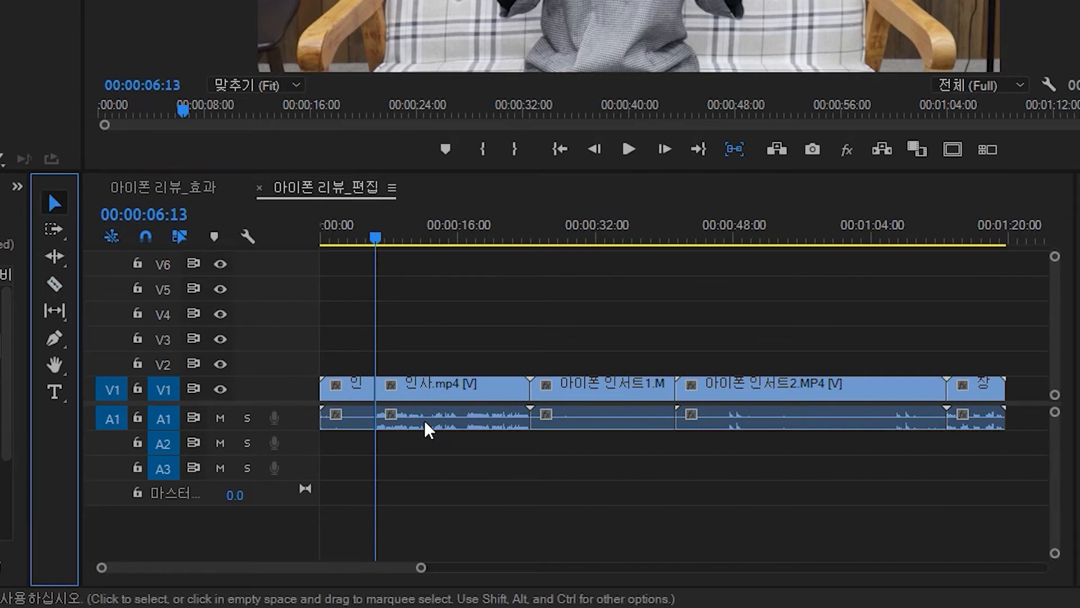
left_click(353, 390)
key("Delete")
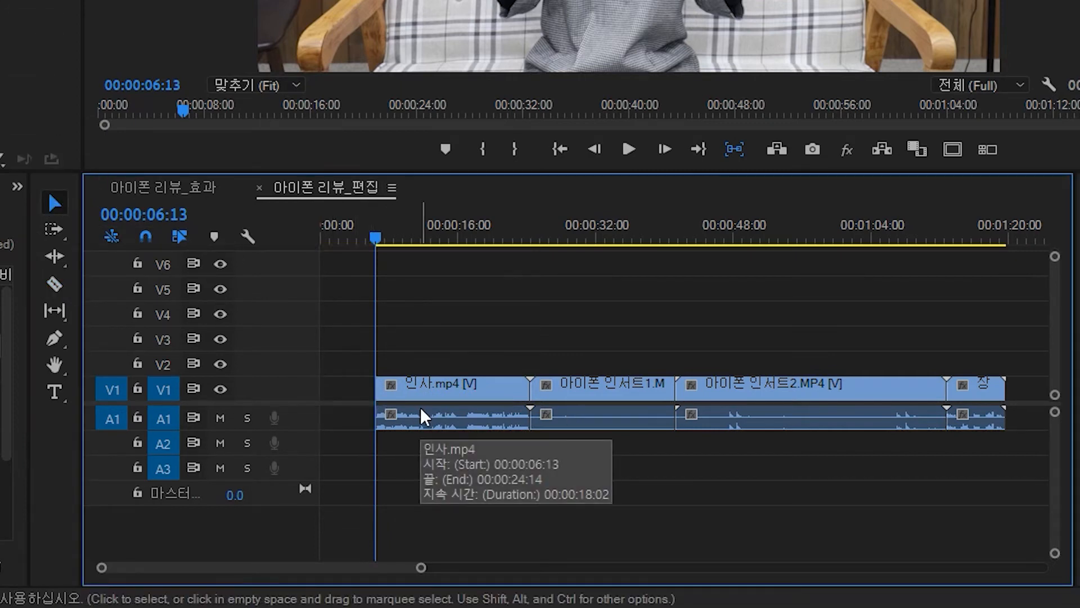
key("ctrl+z")
key("ctrl+z")
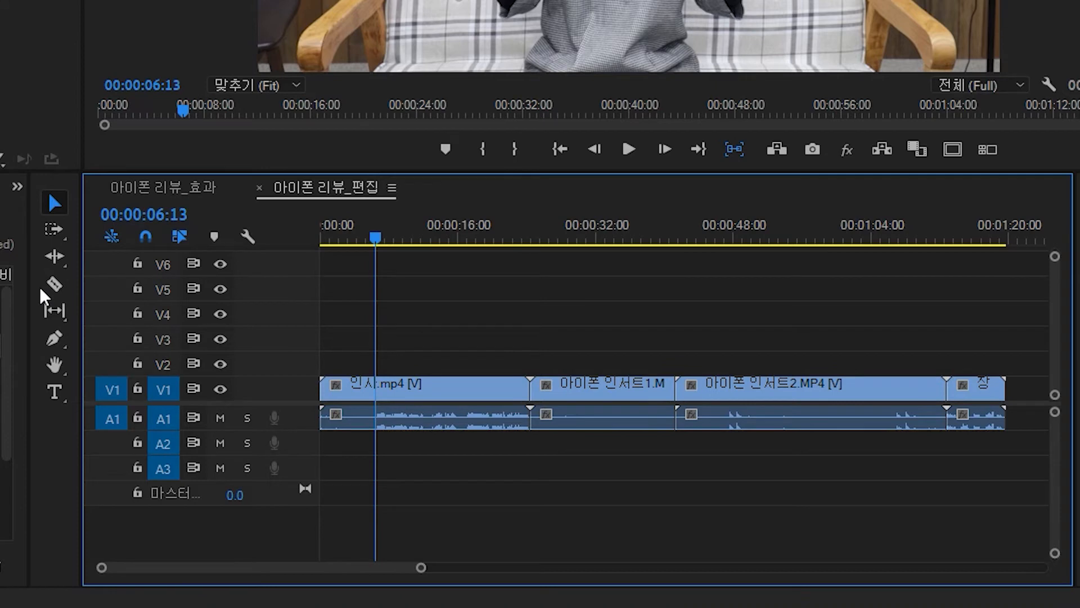
- Cut the greeting clip again at the playhead, remove the leading segment, and undo the removal
left_click(54, 284)
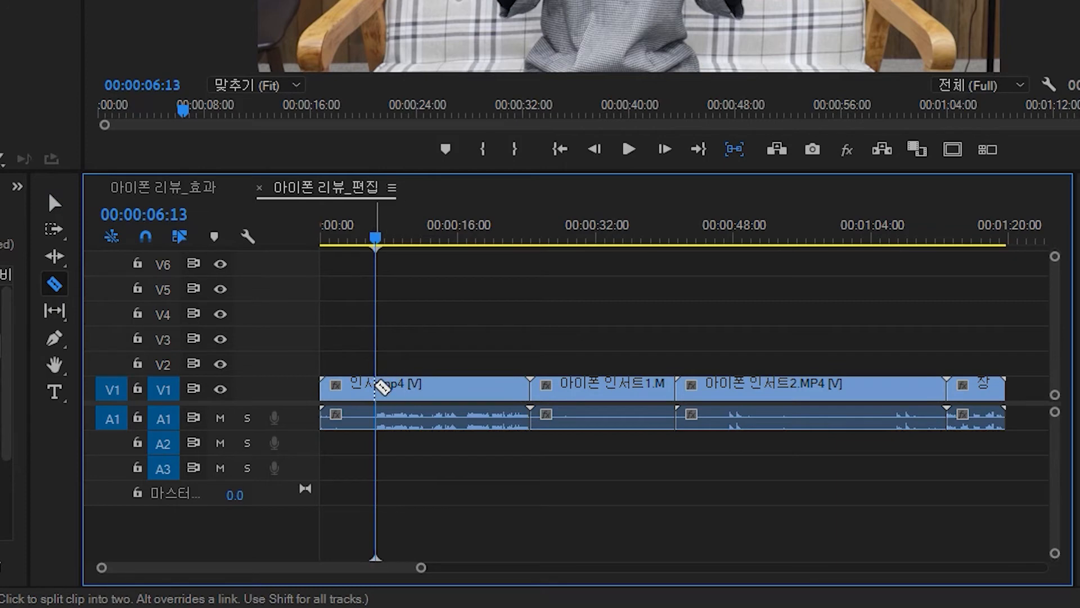
left_click(380, 387)
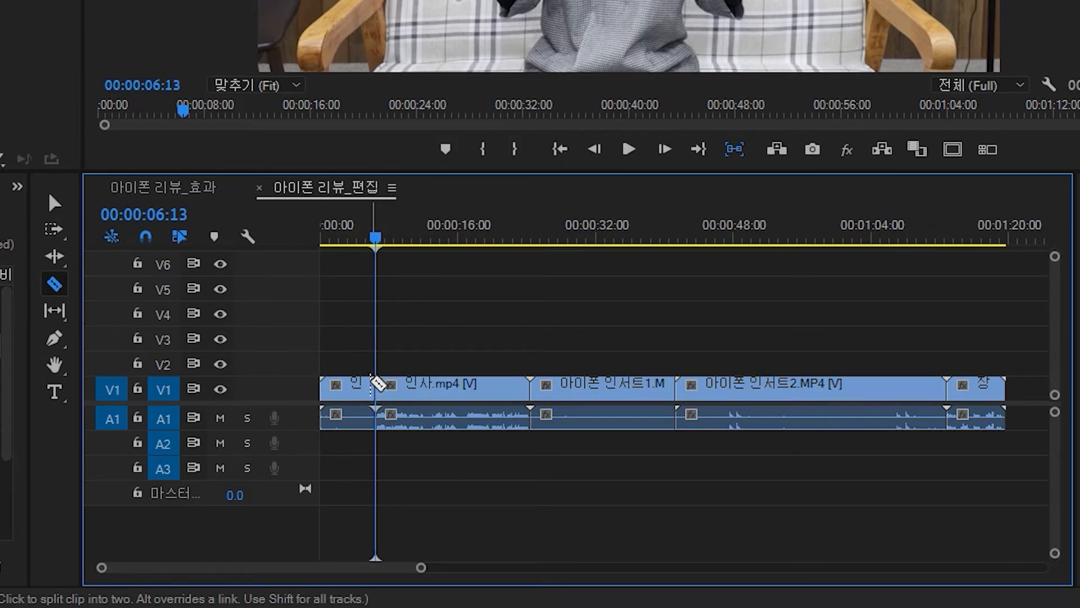
key("v")
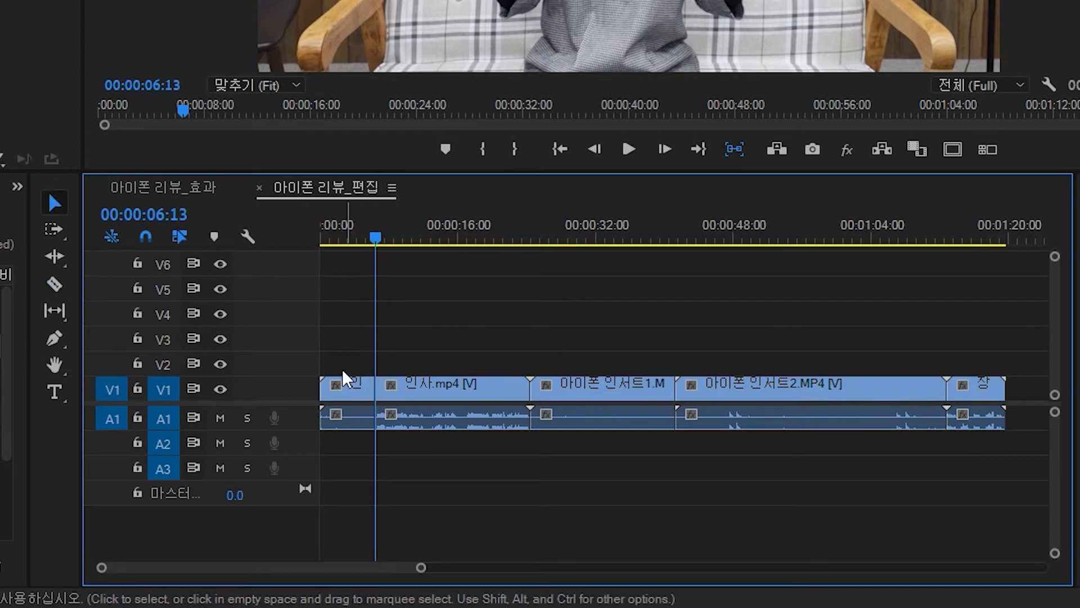
left_click(349, 387)
key("Delete")
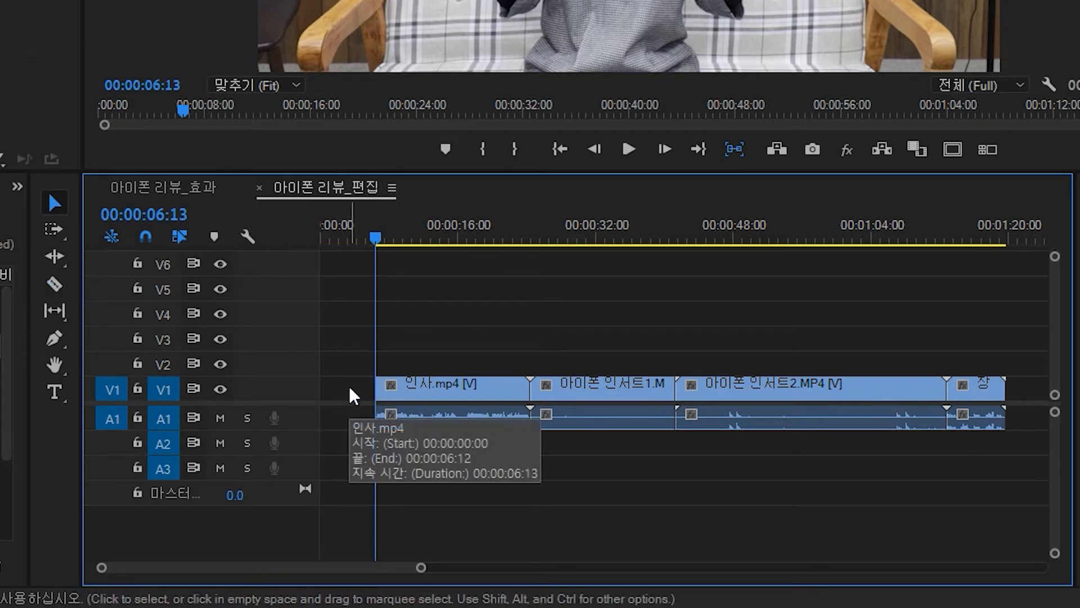
key("ctrl+z")
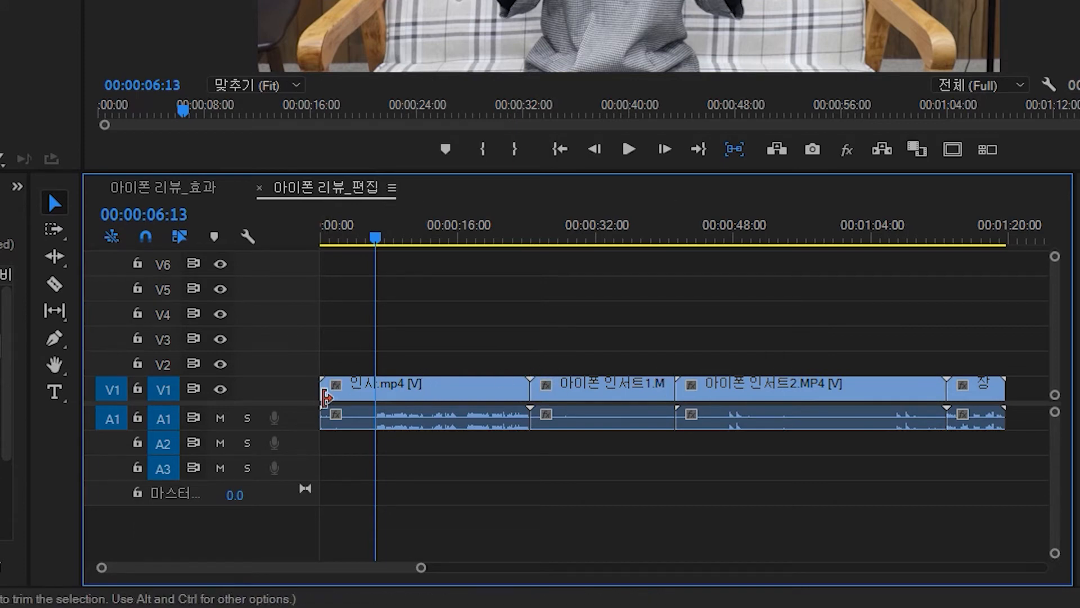
- Trim the greeting clip's start to the playhead, then drag it back to the sequence start
left_click_drag(323, 383, 382, 389)
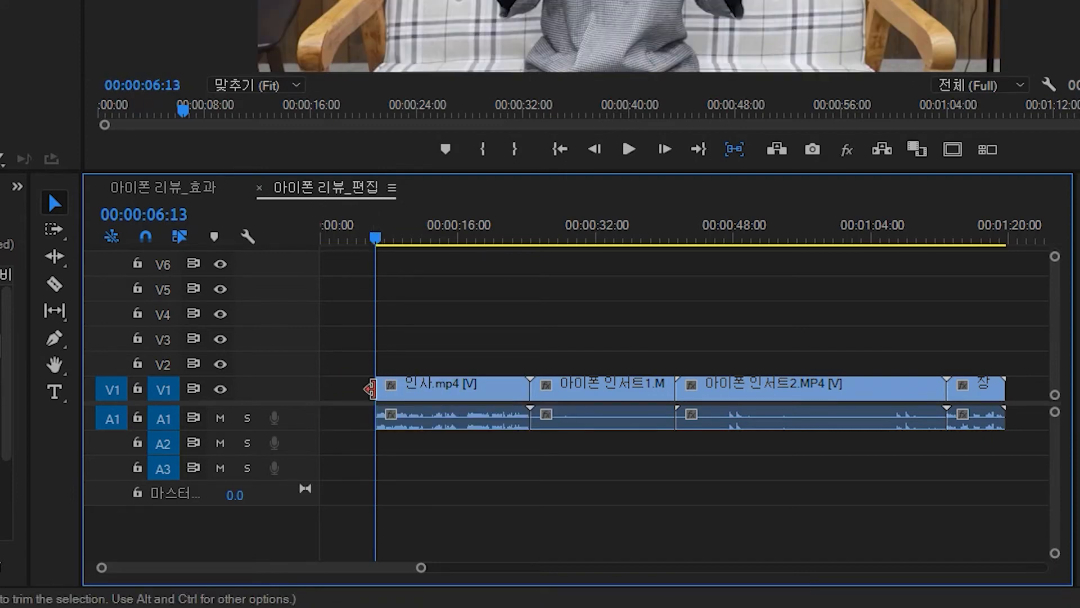
left_click_drag(374, 384, 320, 376)
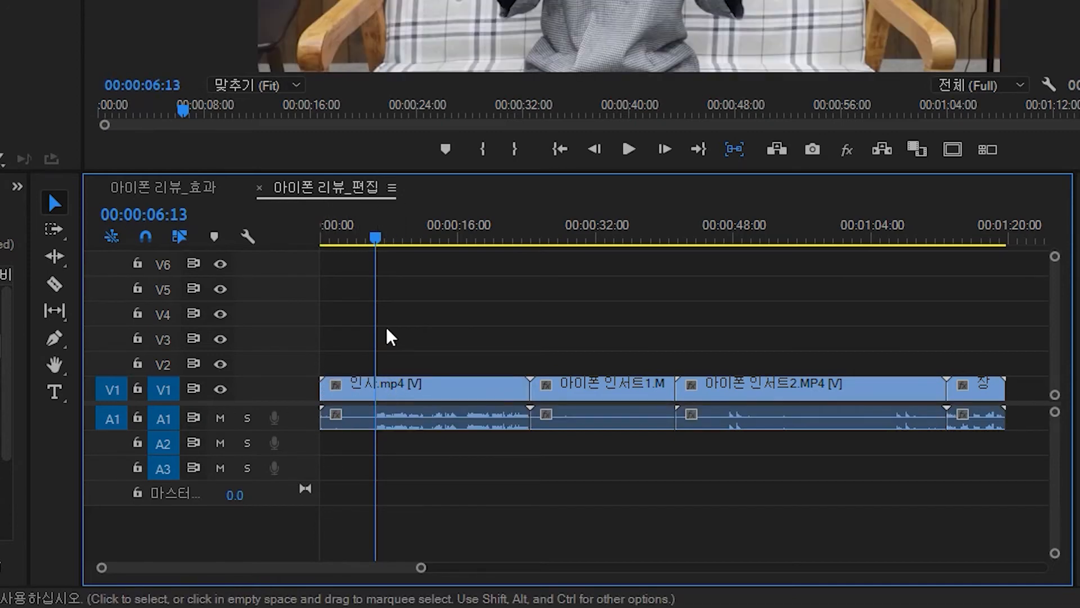
- Split the greeting clip at the playhead and delete the segment before it
left_click(374, 394)
key("c")
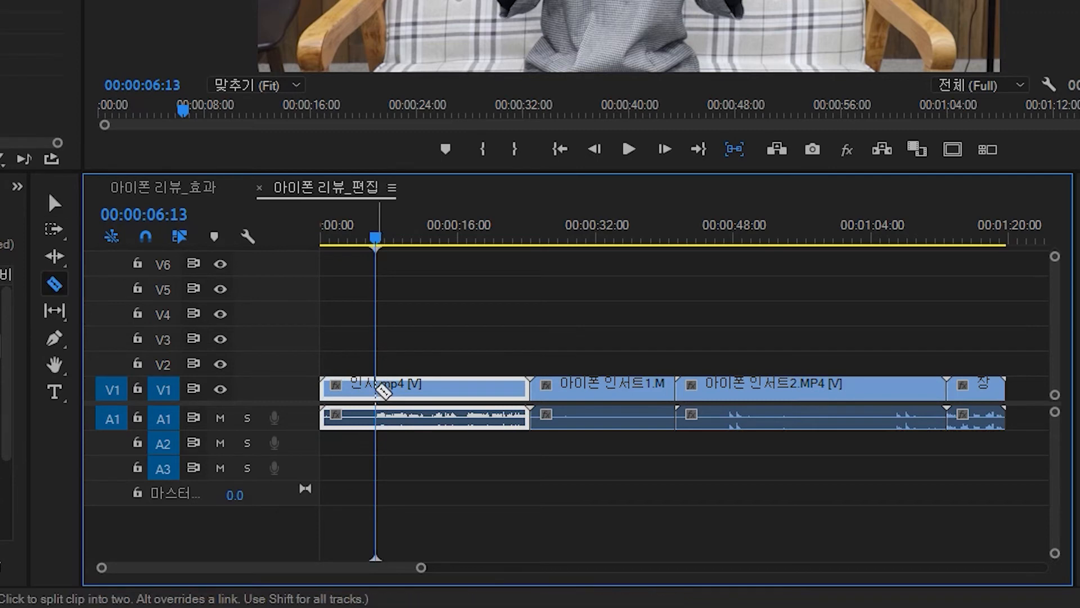
left_click(375, 388)
key("v")
key("Delete")
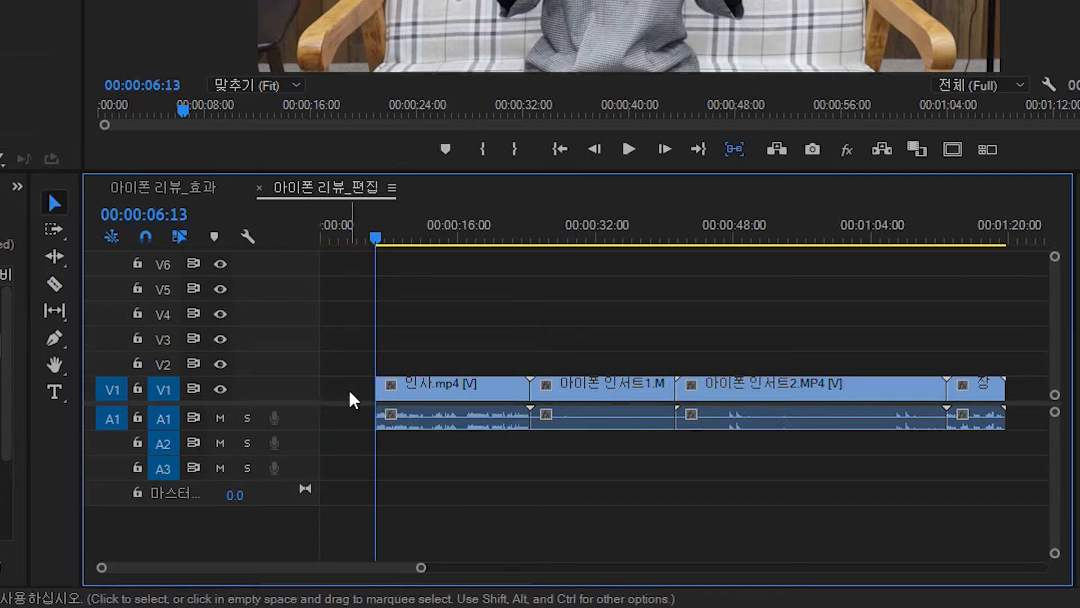
- Drag the greeting clip toward the start, undo twice, and delete the leading segment again
left_click_drag(378, 391, 336, 393)
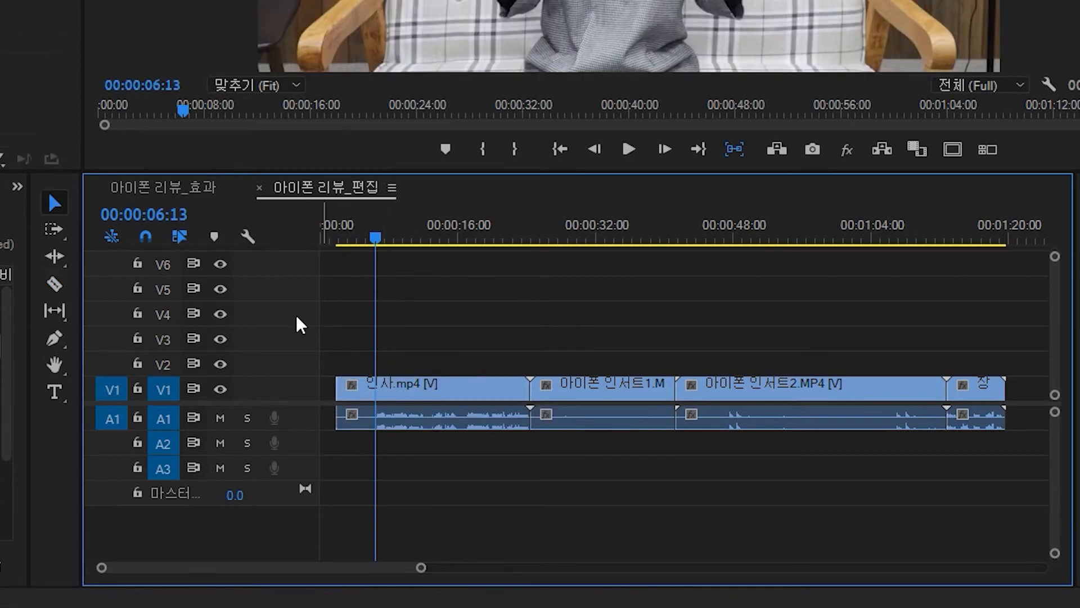
key("ctrl+z")
key("ctrl+z")
left_click(365, 416)
key("Delete")
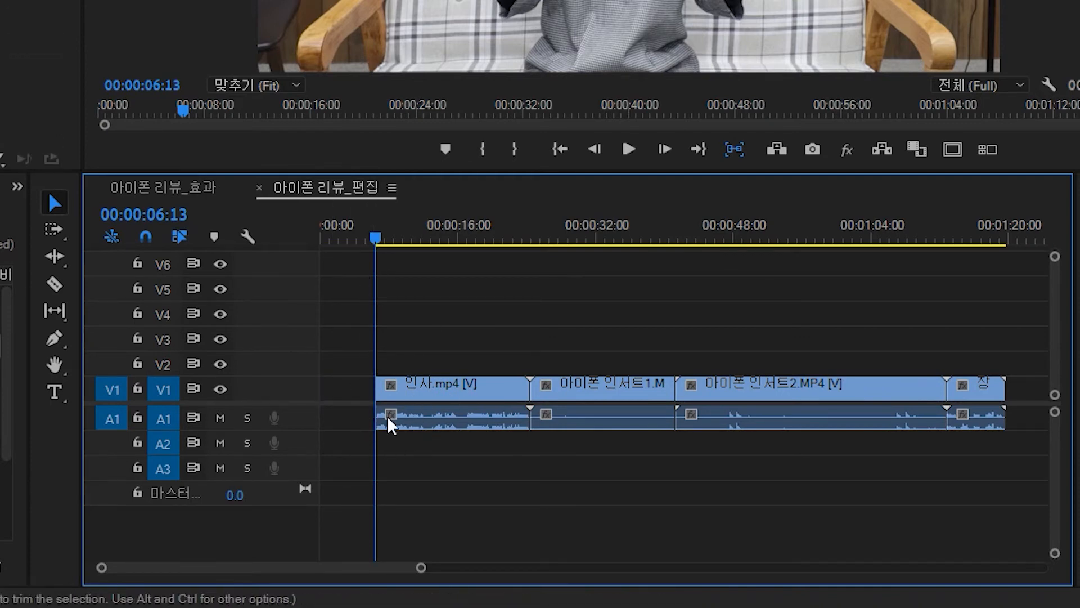
- Drag the sequence clips one by one toward the start, then undo all three moves
left_click(356, 389)
left_click_drag(375, 238, 355, 265)
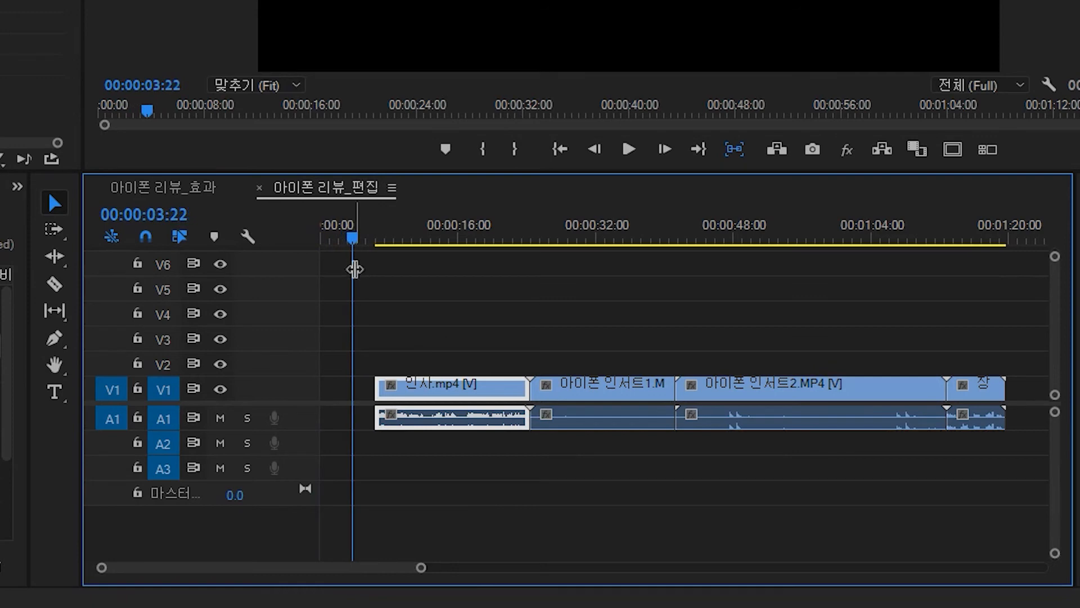
left_click_drag(436, 401, 381, 401)
left_click_drag(591, 405, 536, 405)
left_click_drag(687, 382, 631, 386)
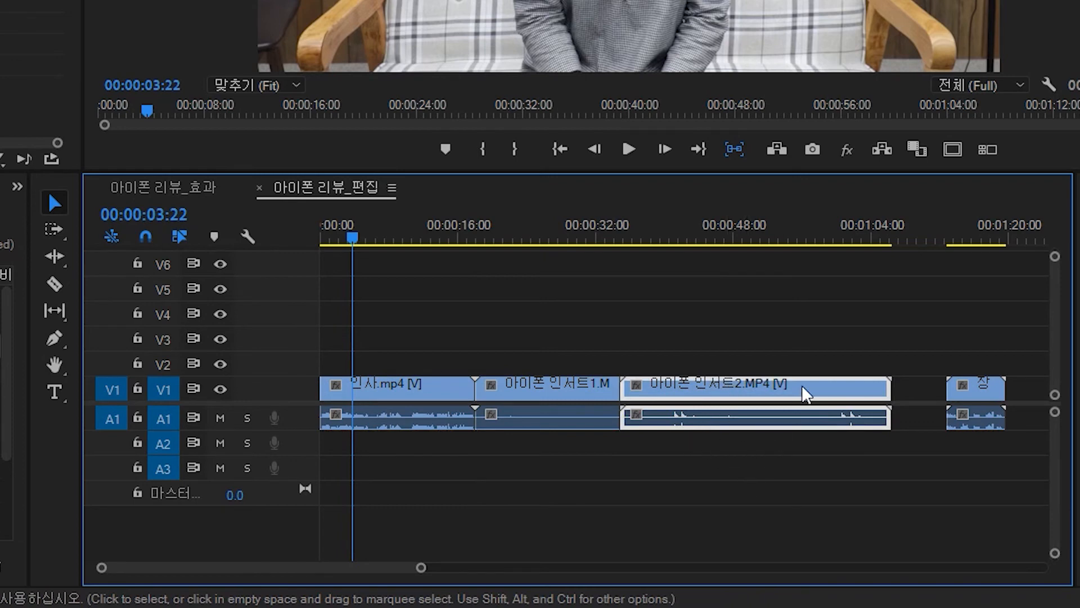
key("ctrl+z")
key("ctrl+z")
key("ctrl+z")
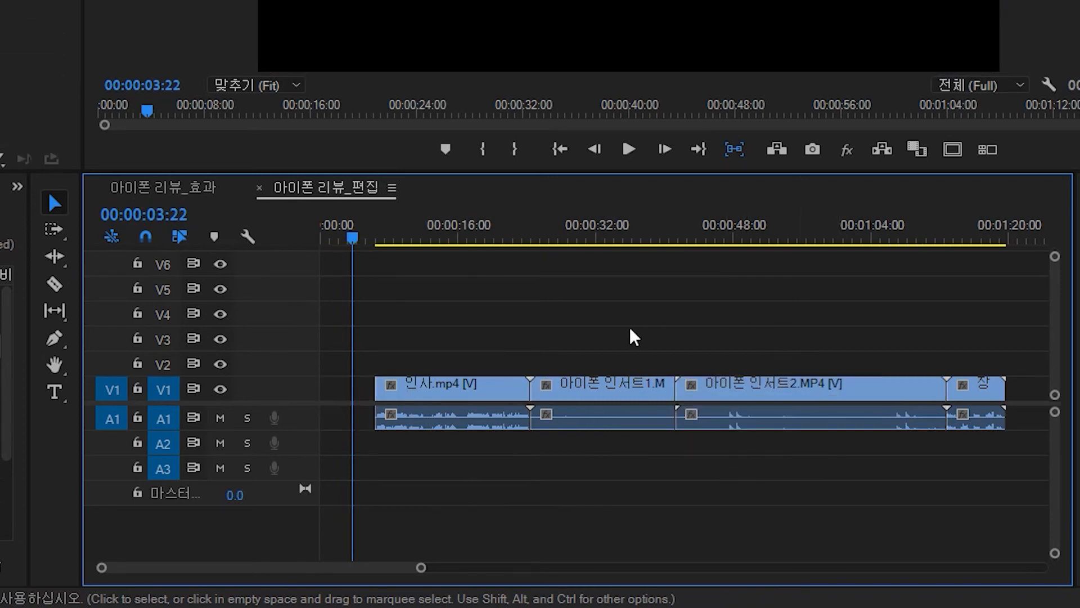
- Delete the empty gap before the greeting clip and undo the deletion
left_click(336, 391)
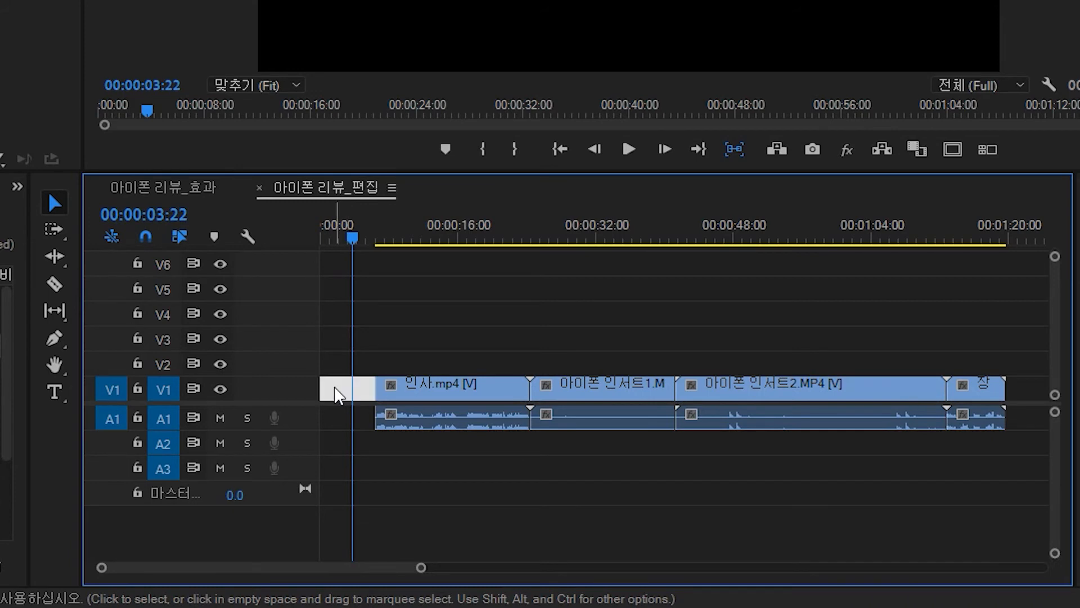
key("Delete")
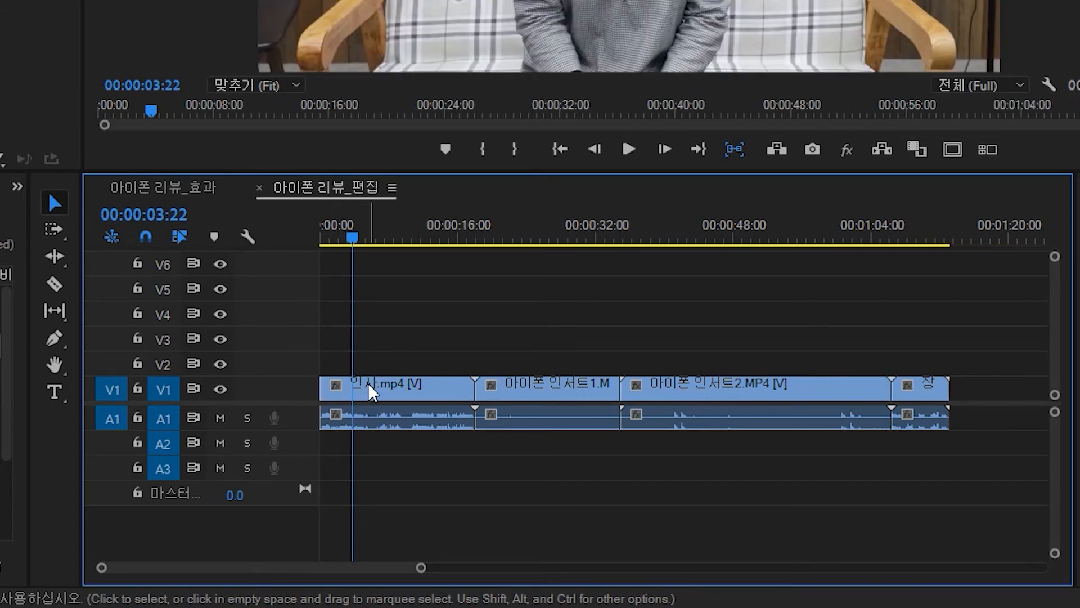
key("ctrl+z")
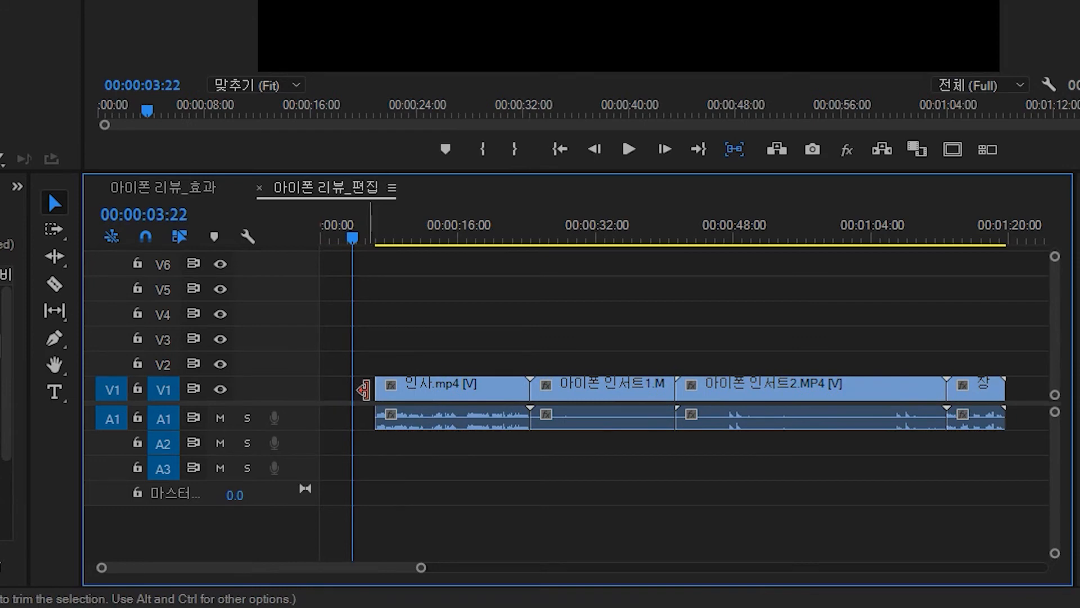
- Ripple delete the gap before the greeting clip, then undo three times to restore the full greeting clip
right_click(332, 396)
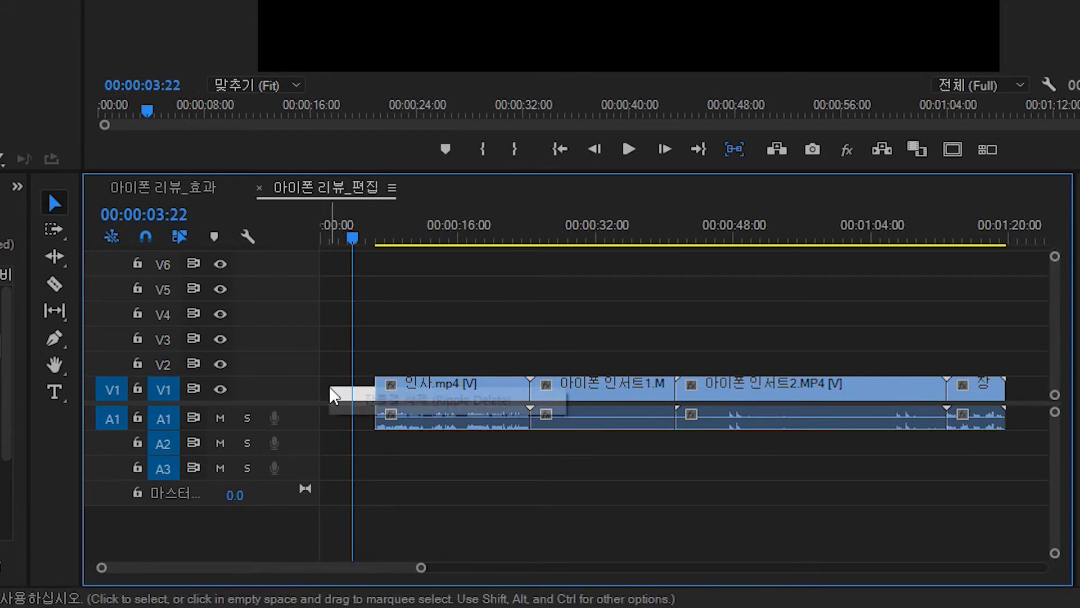
left_click(403, 414)
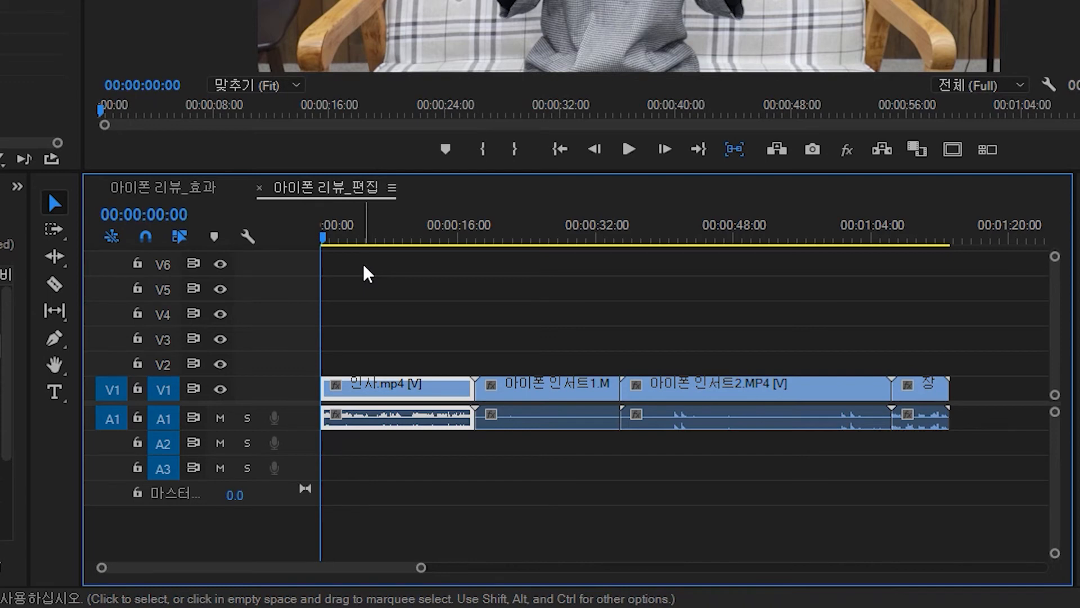
key("ctrl+z")
key("ctrl+z")
key("ctrl+z")
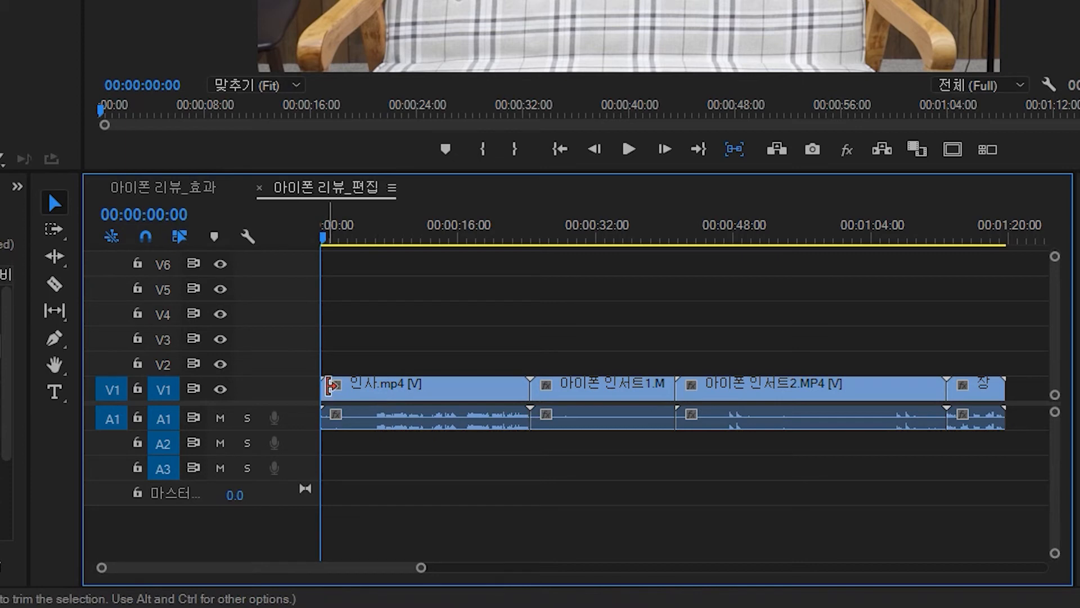
- Trim about 4 seconds off the greeting clip's start and ripple delete the resulting gap
left_click_drag(332, 386, 385, 388)
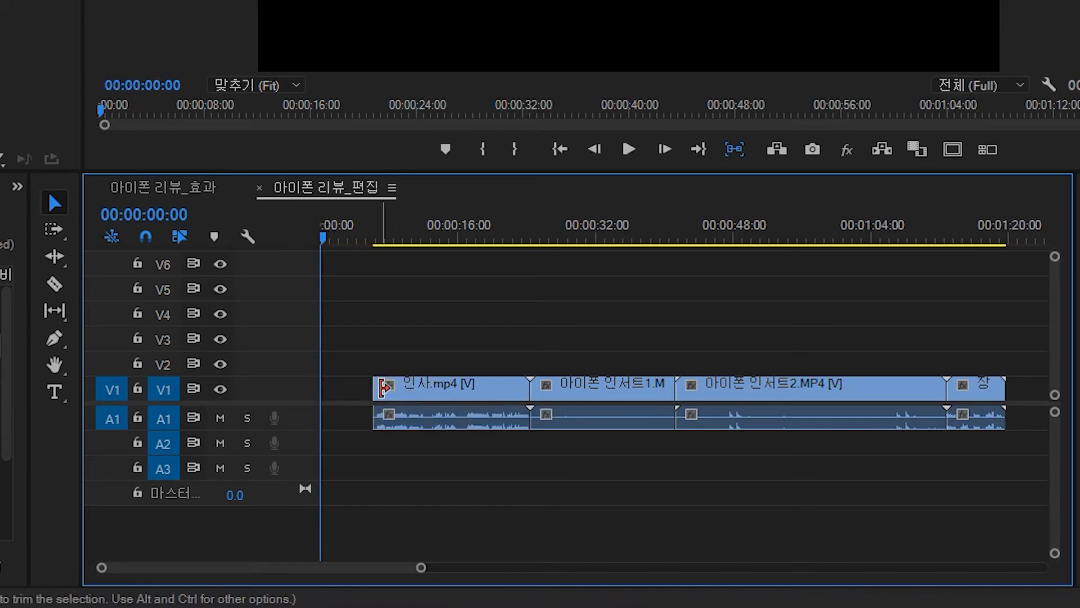
right_click(336, 395)
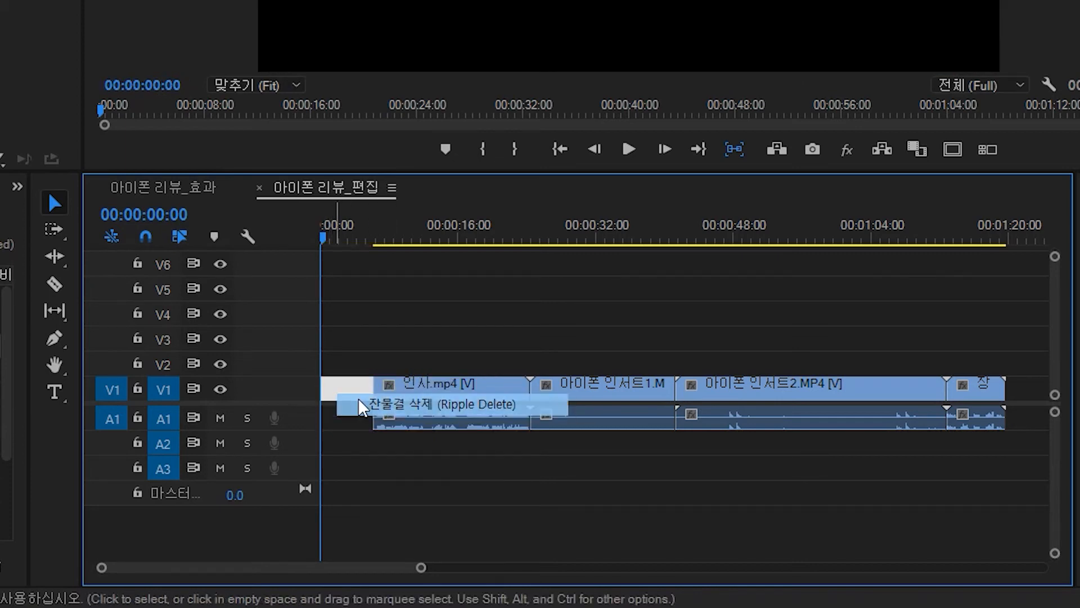
left_click(362, 405)
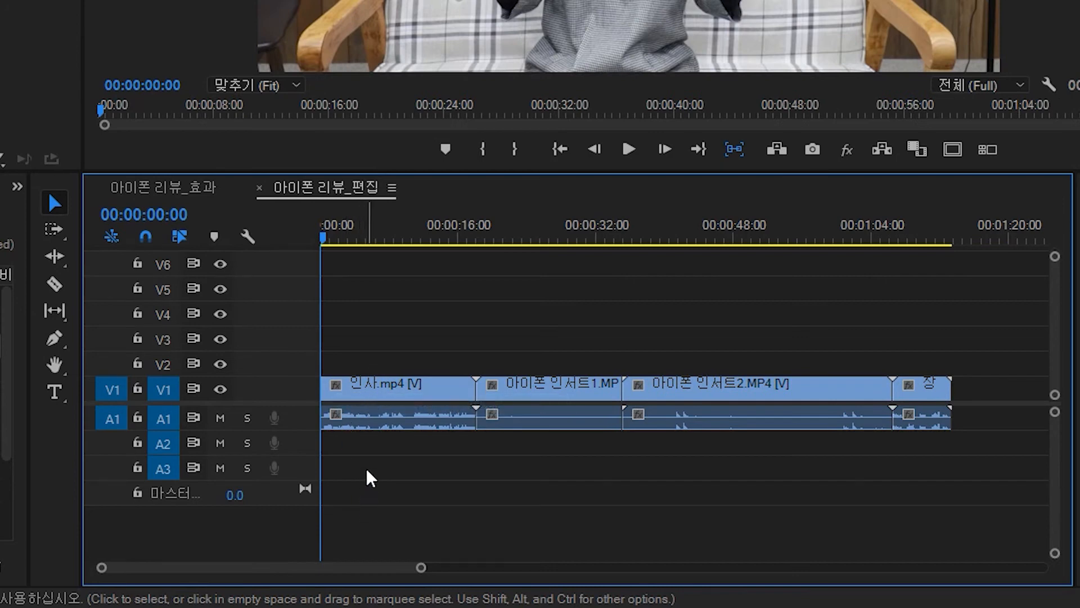
key("ctrl+z")
key("ctrl+shift+z")
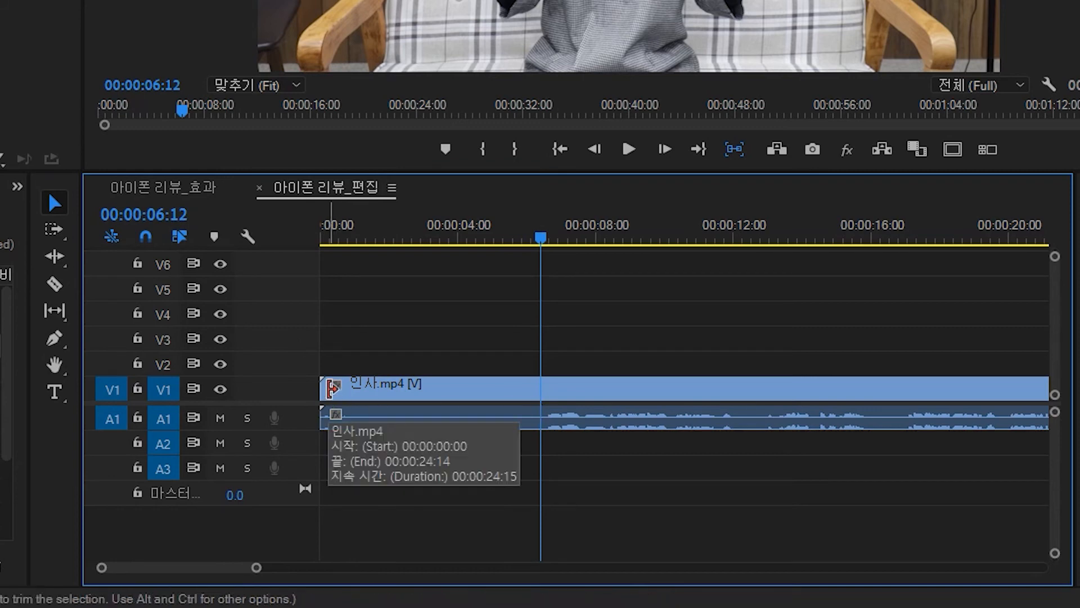
- Try ripple trimming the greeting clip's start and end to the playhead at 00:00:06:13, undoing each trim
key("q")
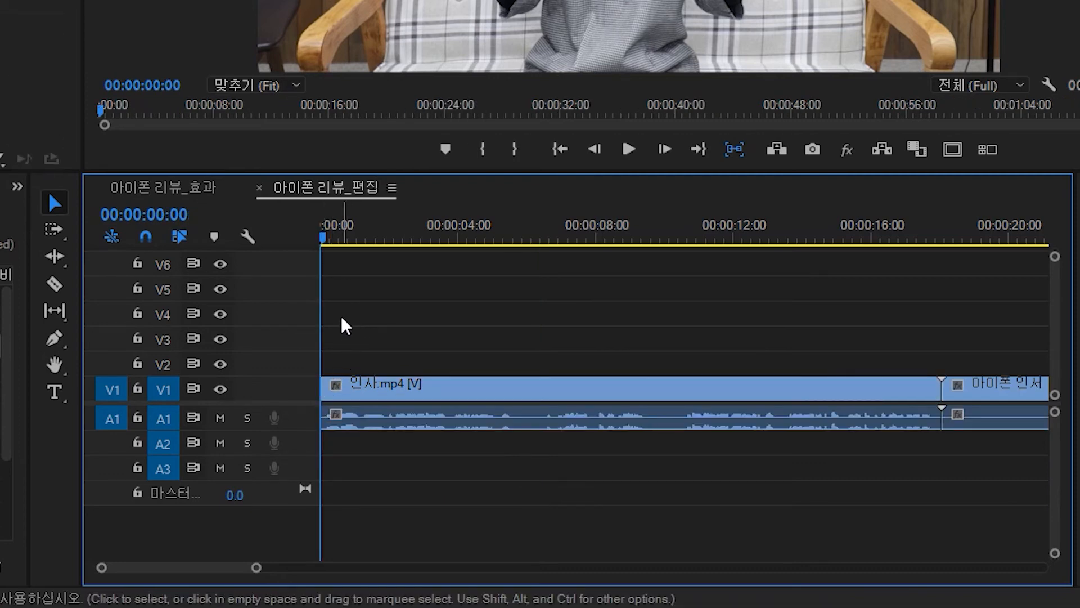
key("ctrl+z")
left_click_drag(526, 222, 546, 220)
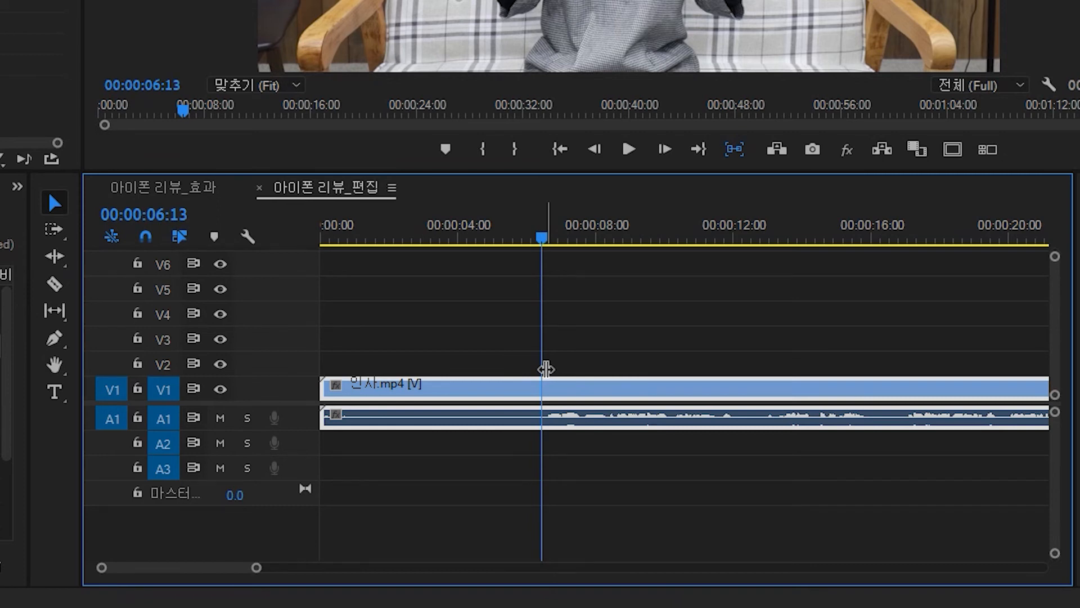
key("backslash")
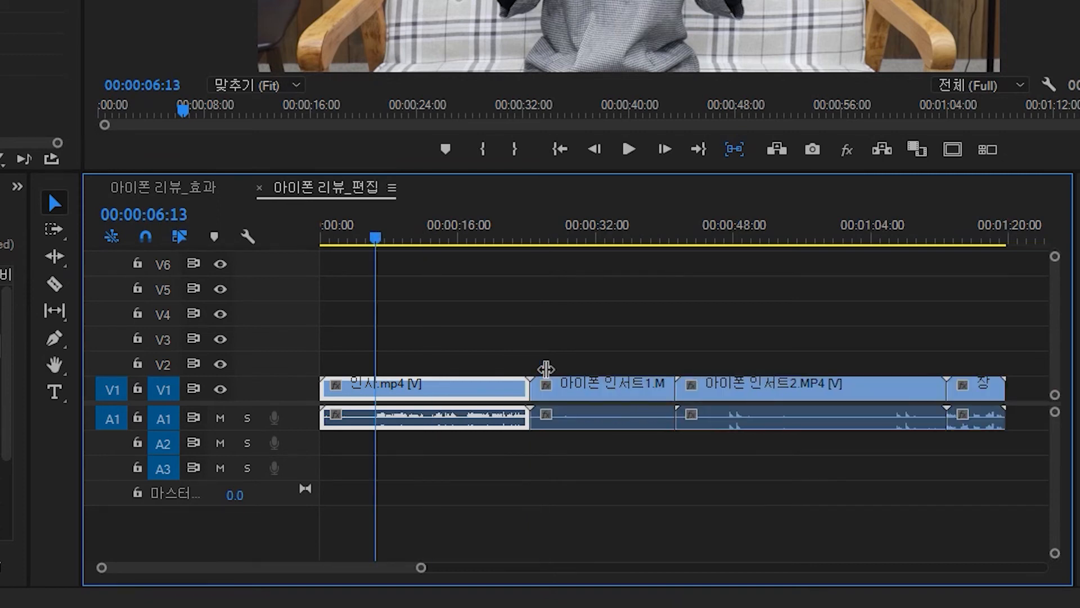
key("w")
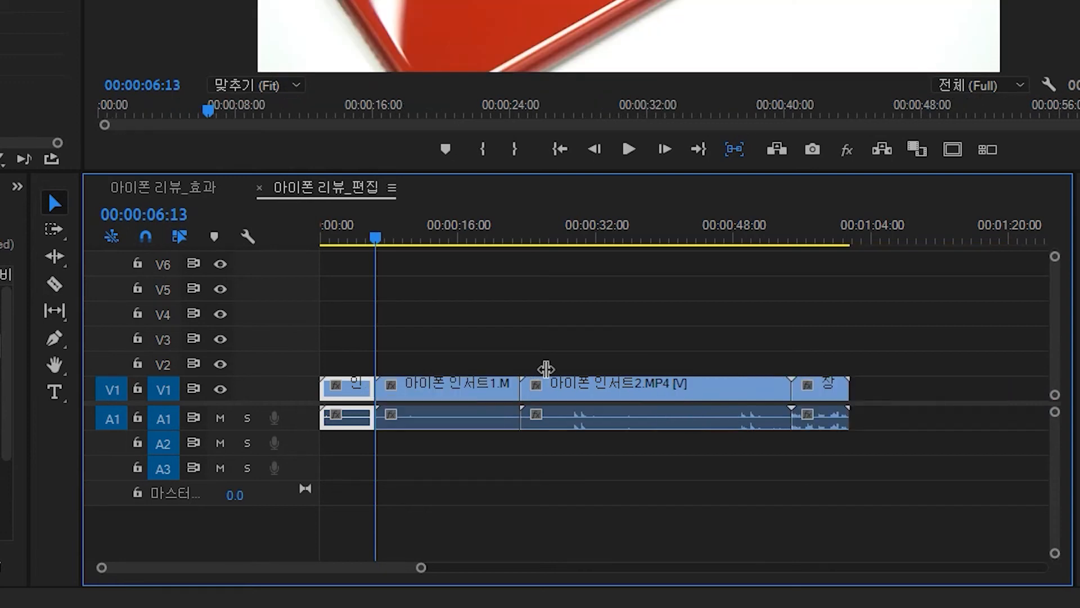
key("ctrl+z")
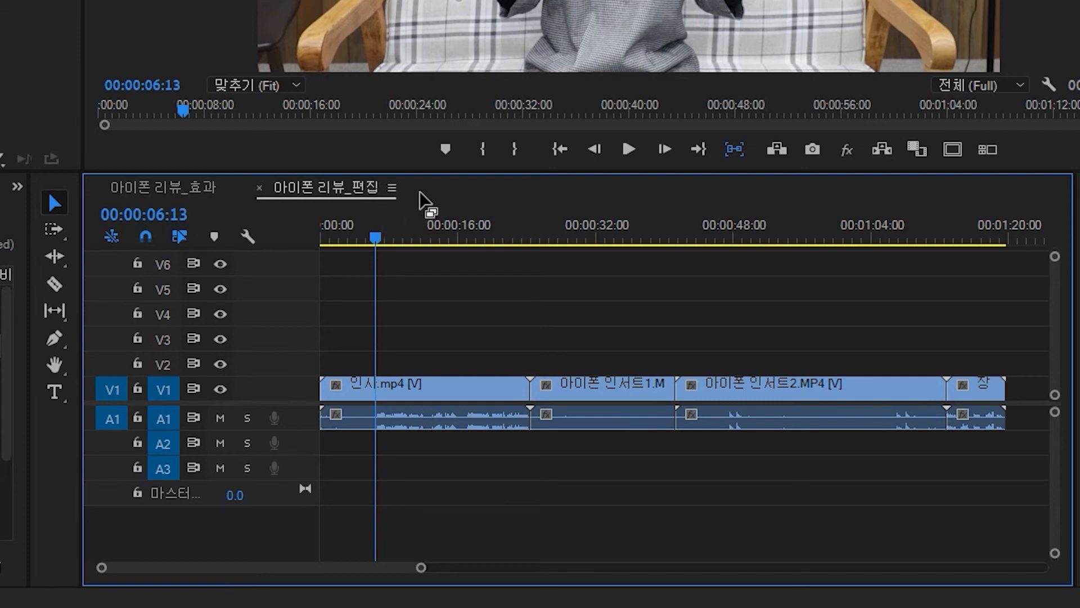
- Ripple trim clip starts and ends to the playhead at several points to shorten the insert clips
key("q")
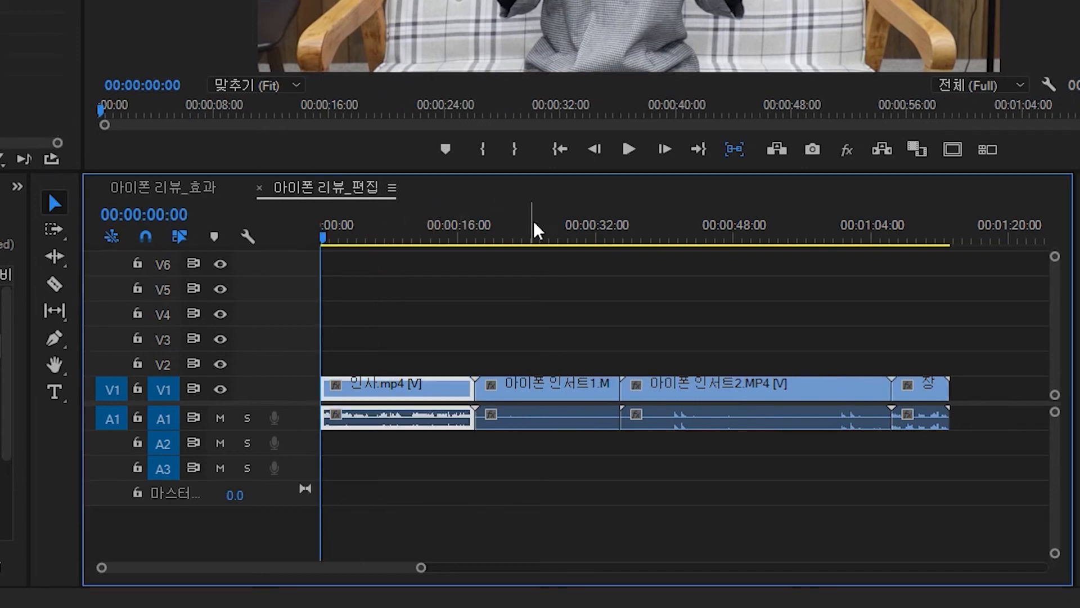
left_click(542, 241)
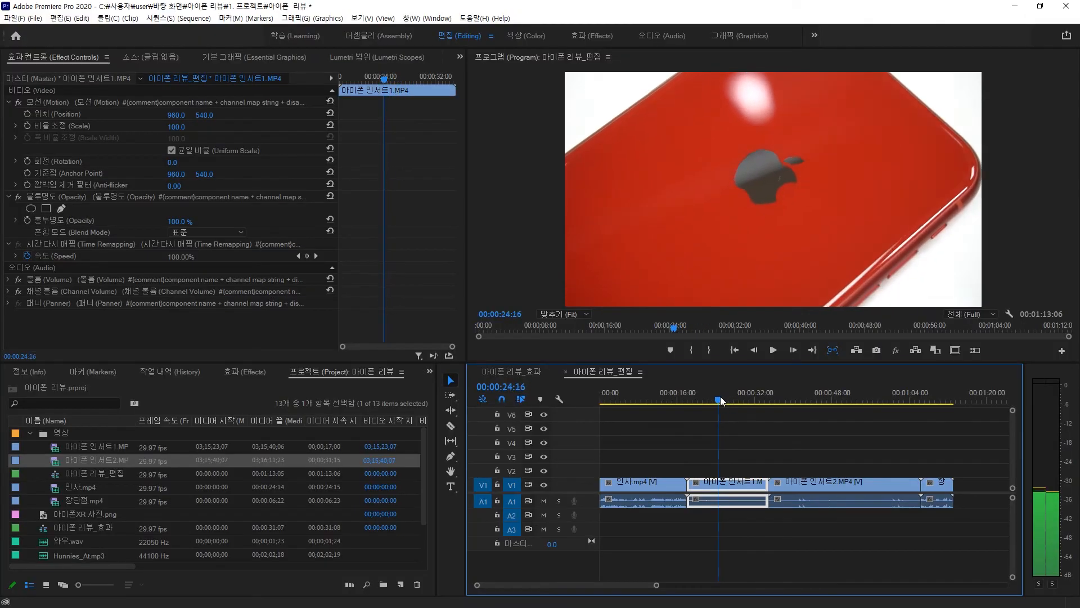
key("q")
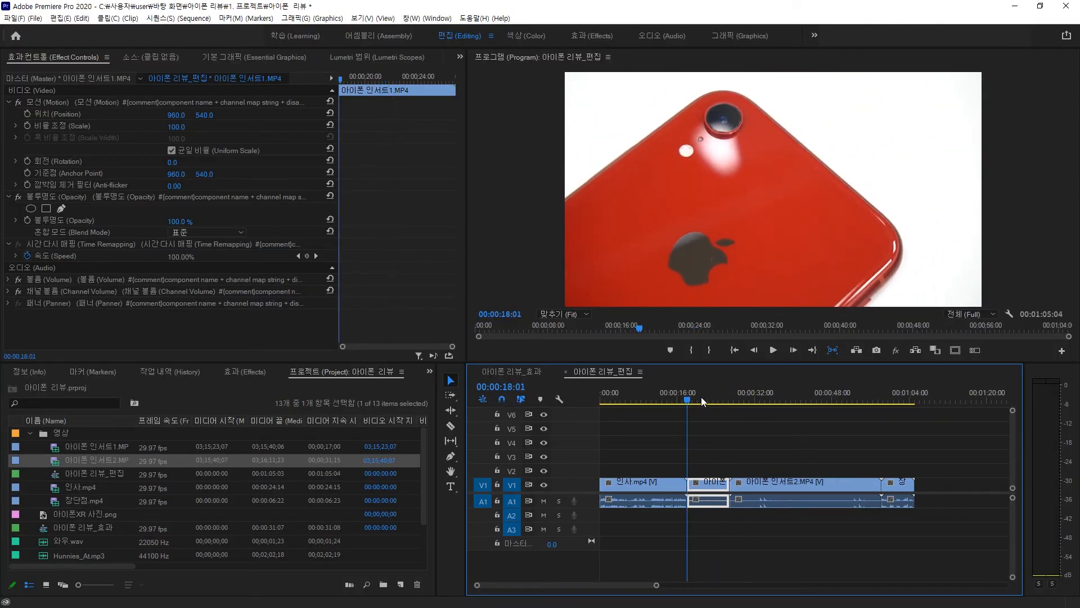
left_click(701, 400)
key("w")
mouse_move(702, 401)
left_mouse_down()
mouse_move(758, 391)
mouse_move(696, 399)
left_mouse_up()
key("q")
key("w")
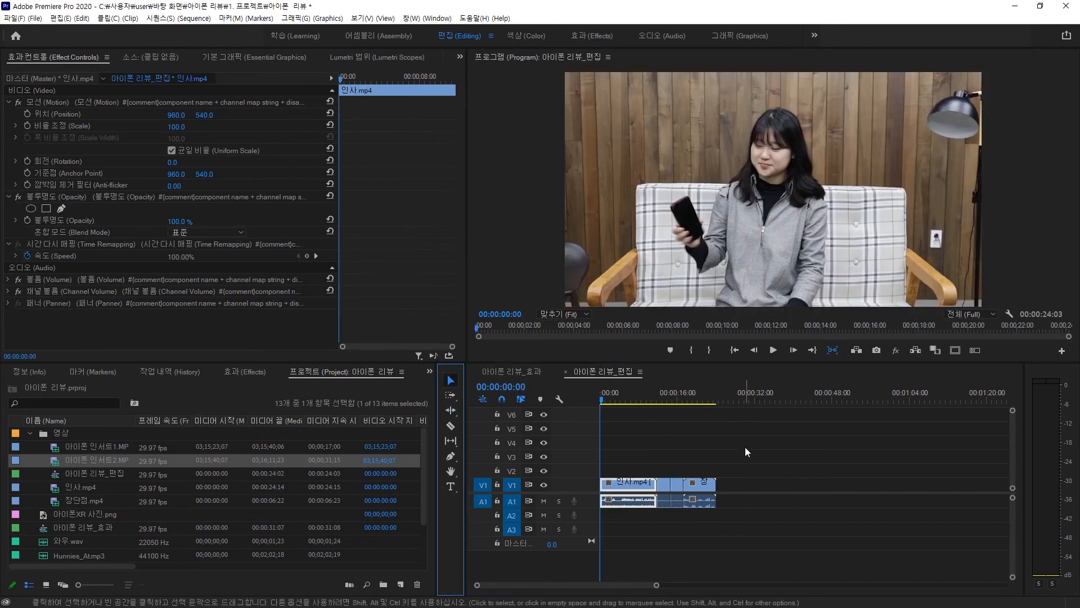
- Zoom into the timeline and play the sequence from the start to review the greeting clip
left_click(745, 447)
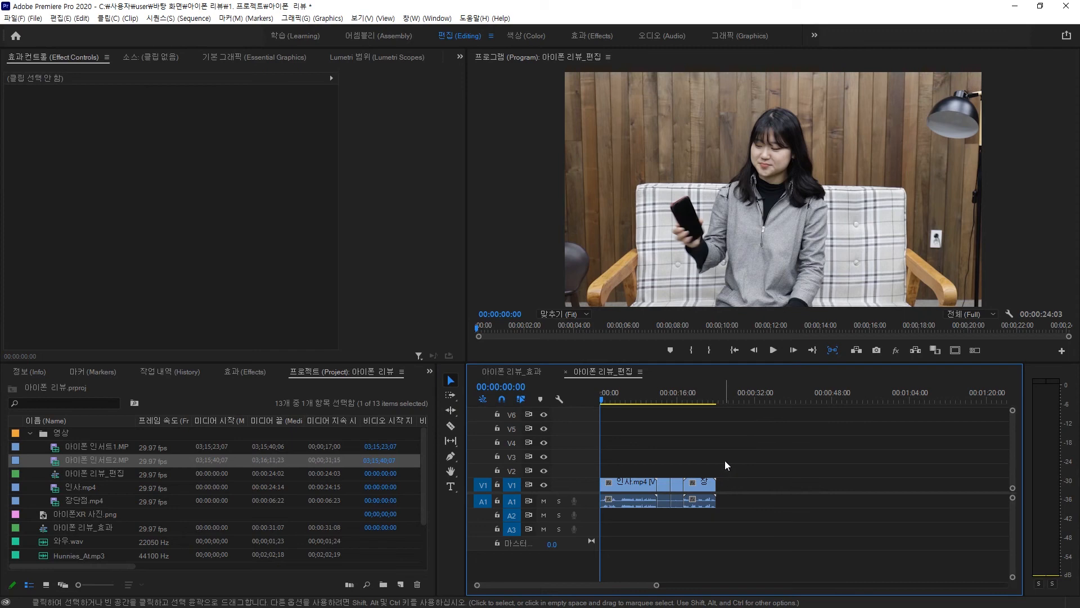
key("=")
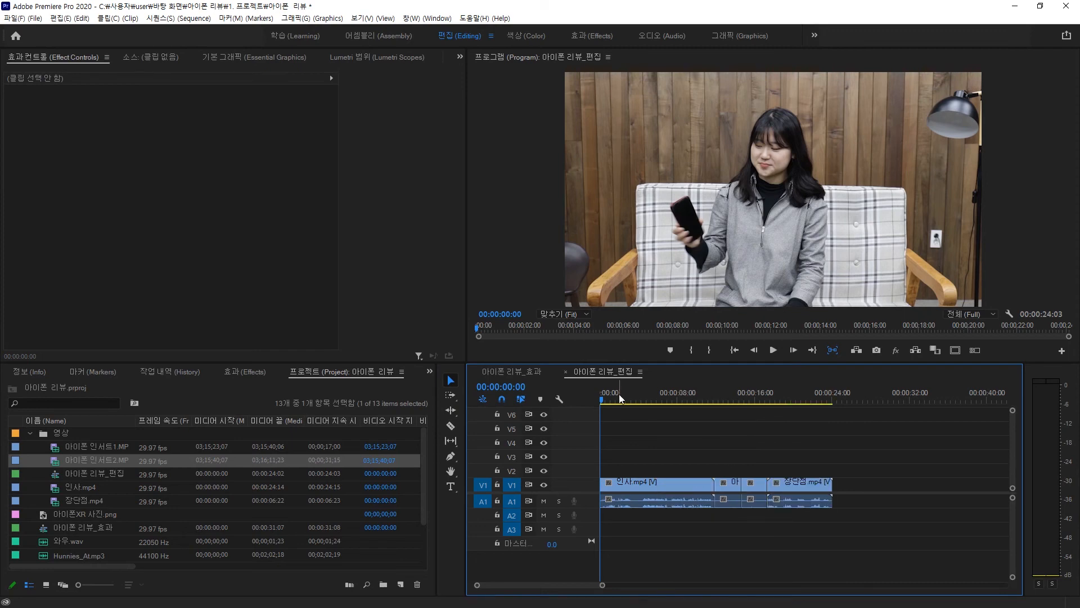
left_click_drag(619, 394, 638, 411)
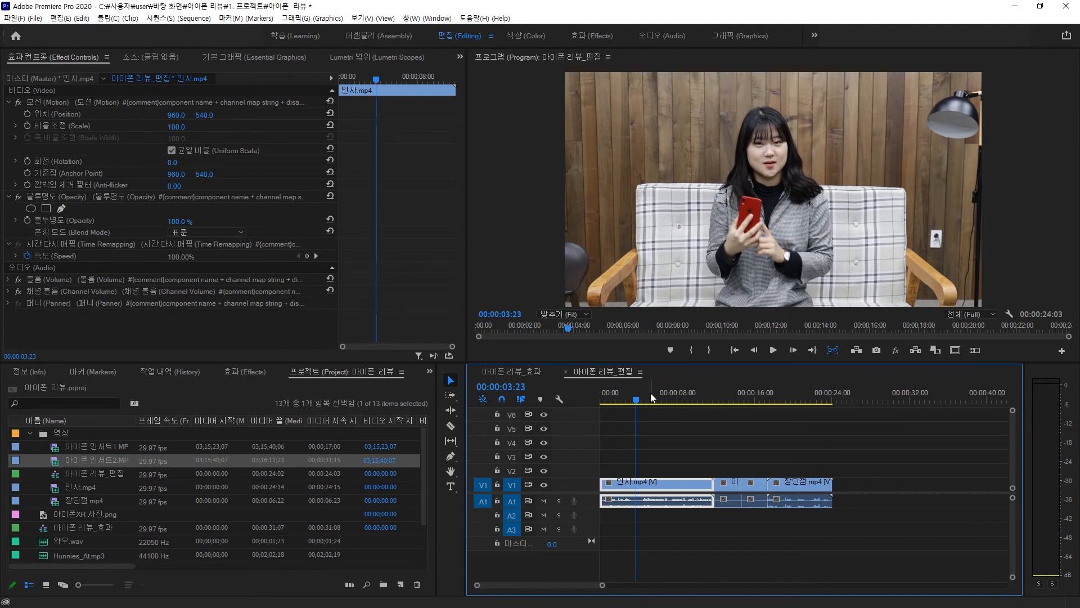
left_click_drag(637, 397, 592, 395)
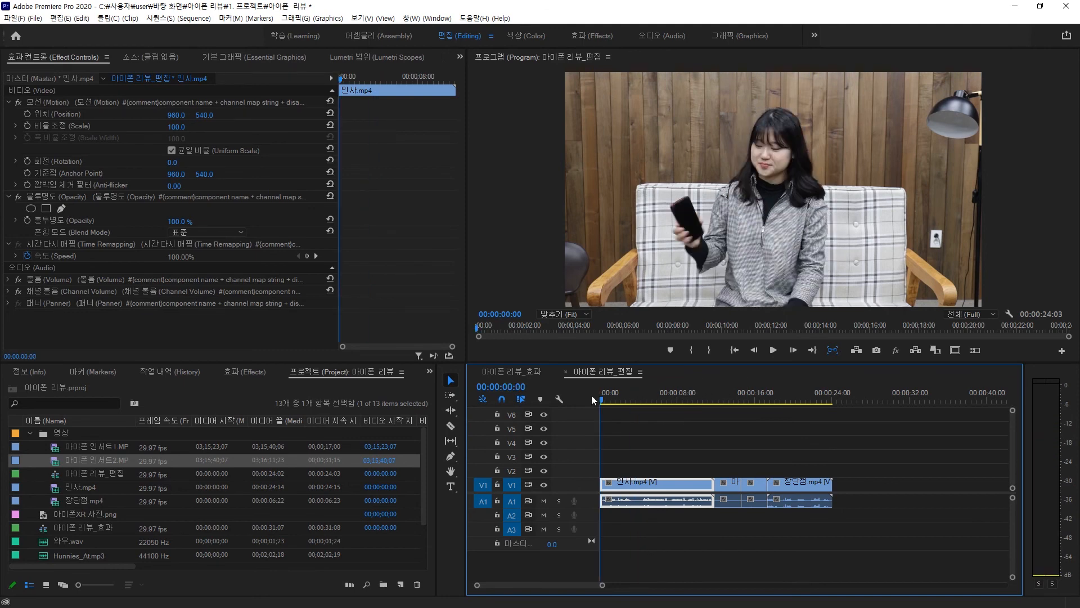
left_click(707, 398)
left_click_drag(708, 399, 657, 390)
key("=")
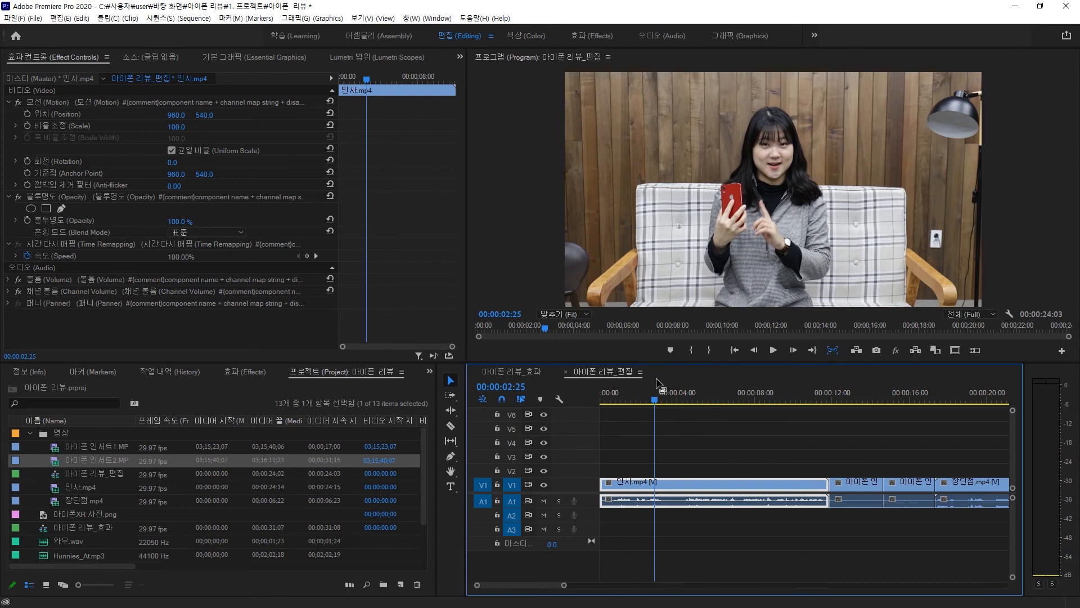
key("space")
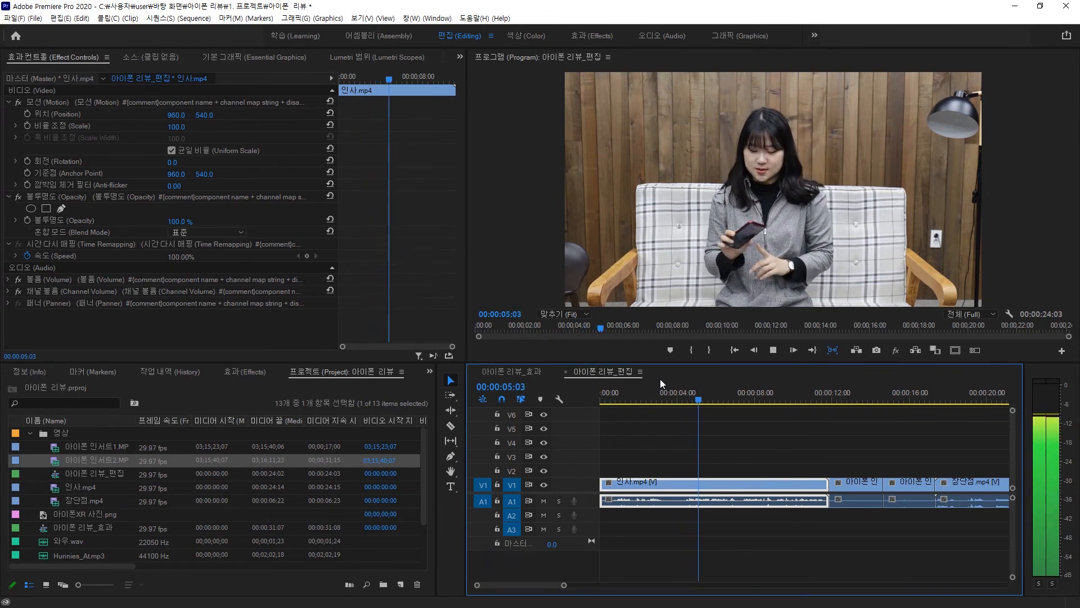
key("space")
- Zoom the timeline and play back the section around the 장단점 clip
key("minus")
key("minus")
left_click(693, 390)
key("equal")
key("equal")
key("equal")
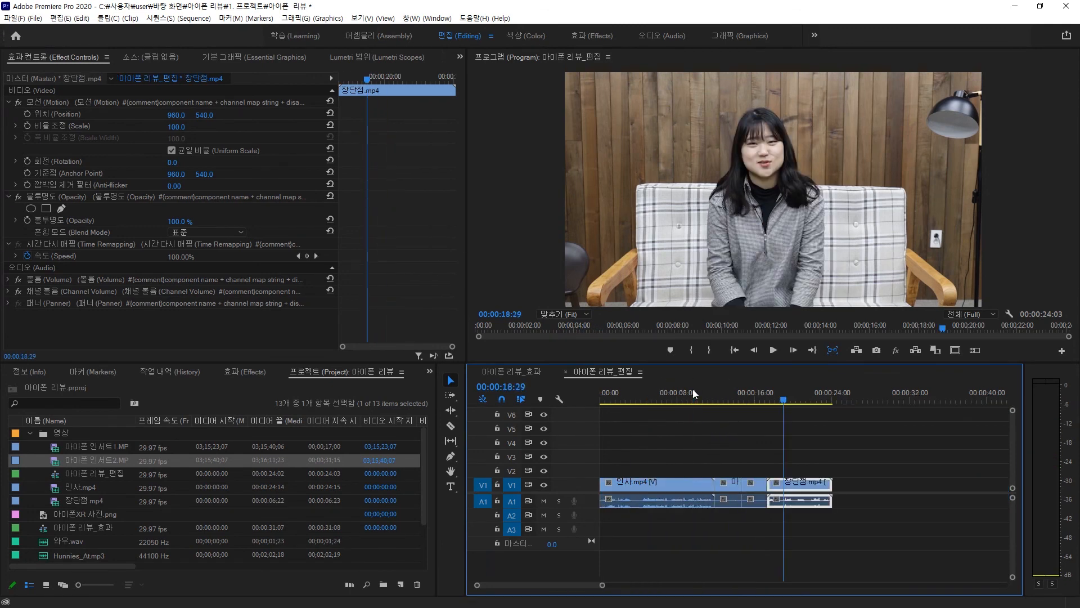
left_click(755, 389)
key("space")
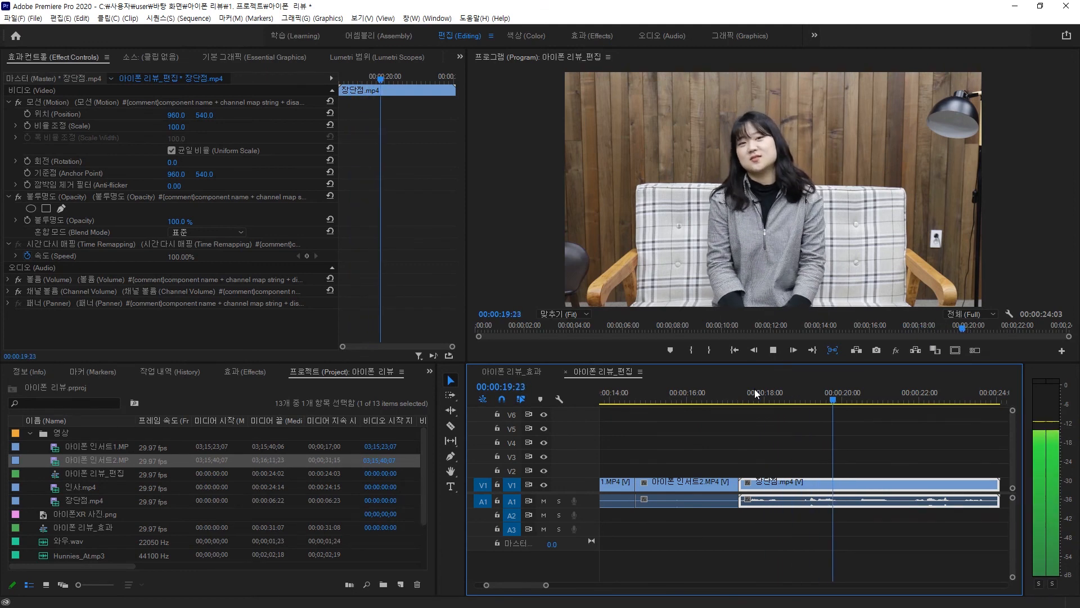
key("minus")
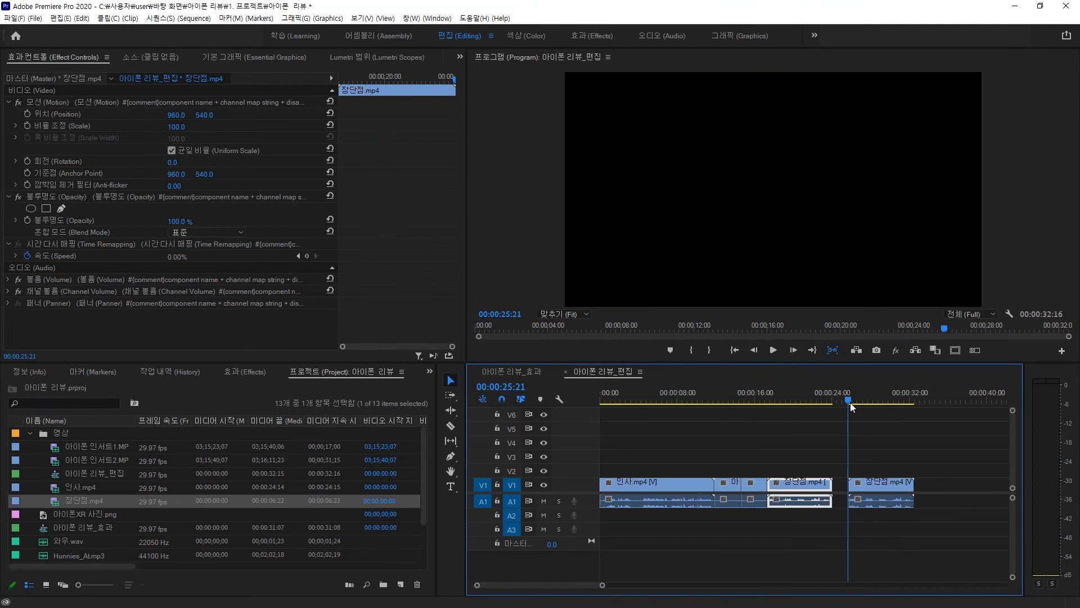
key("space")
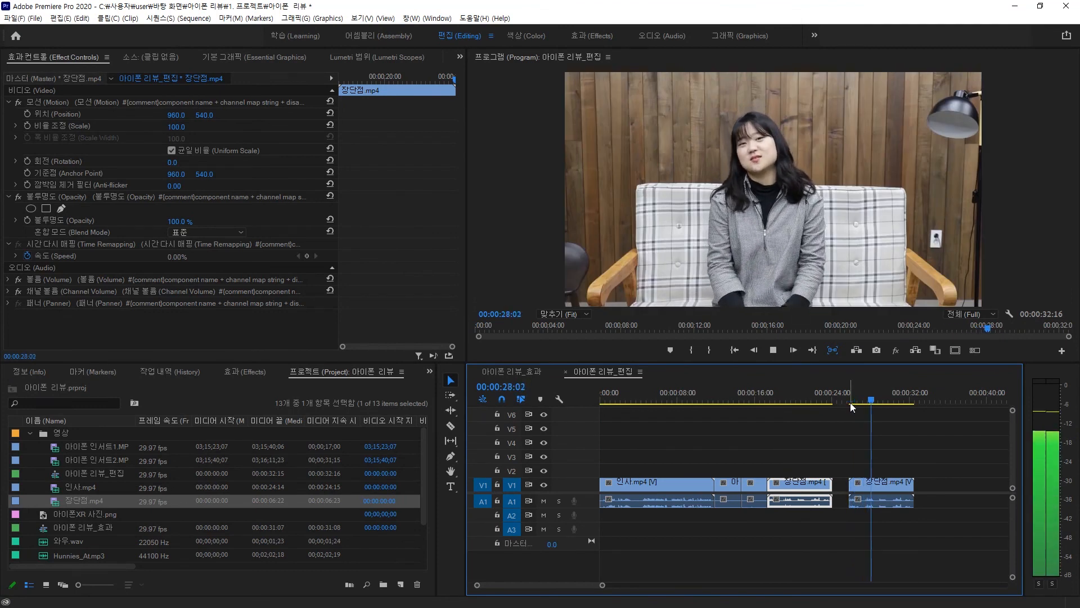
- Select the extra 장단점 clip after the gap and delete it
key("minus")
key("equal")
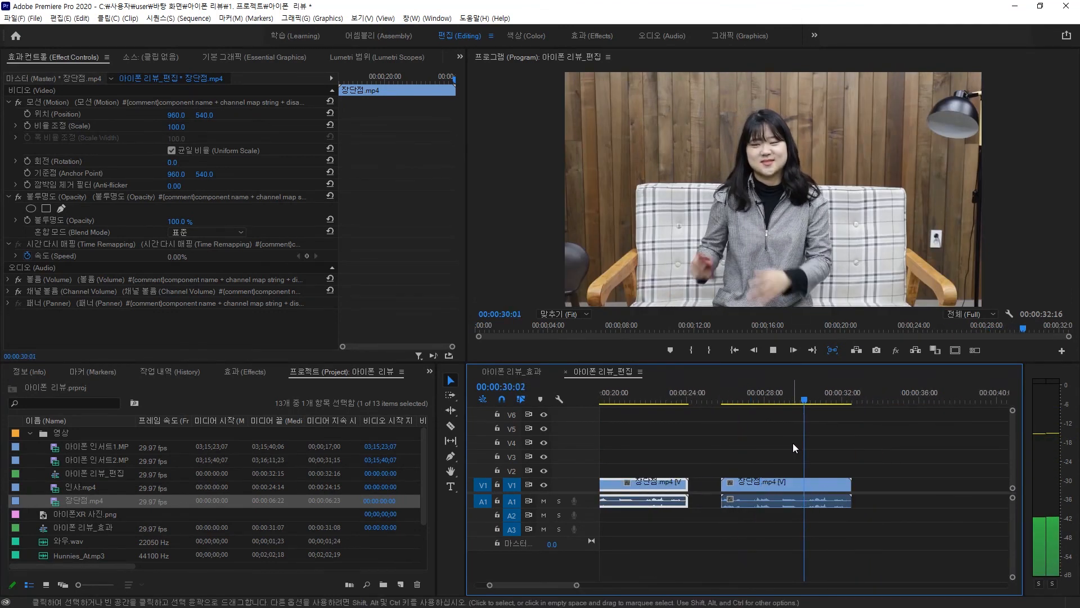
left_click_drag(844, 449, 776, 516)
key("Delete")
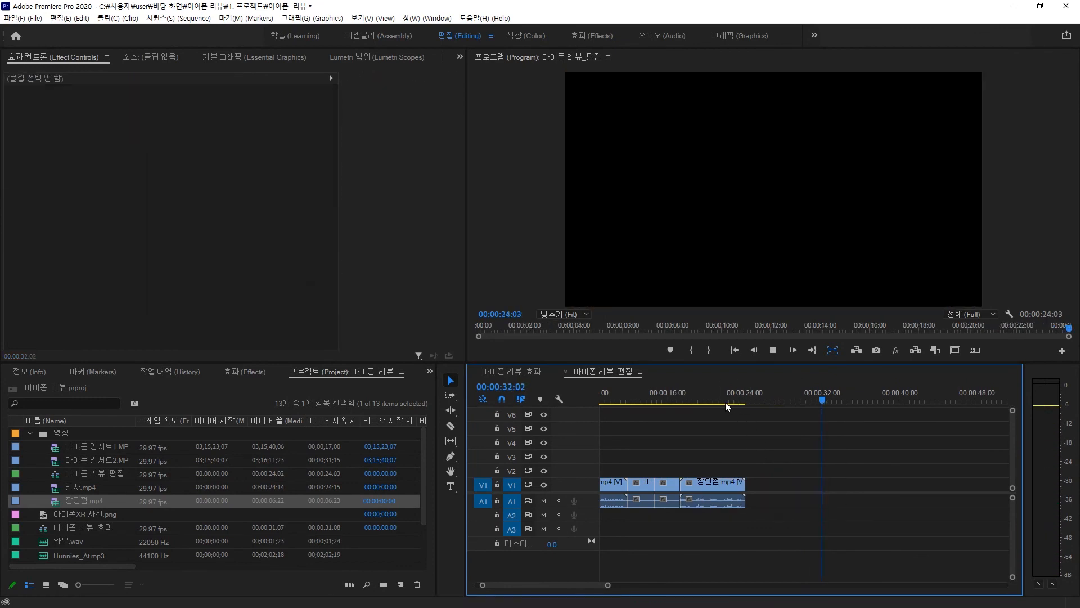
- Move the playhead into the insert clips and zoom the timeline to review them
left_click(706, 390)
key("minus")
key("Up")
key("equal")
key("equal")
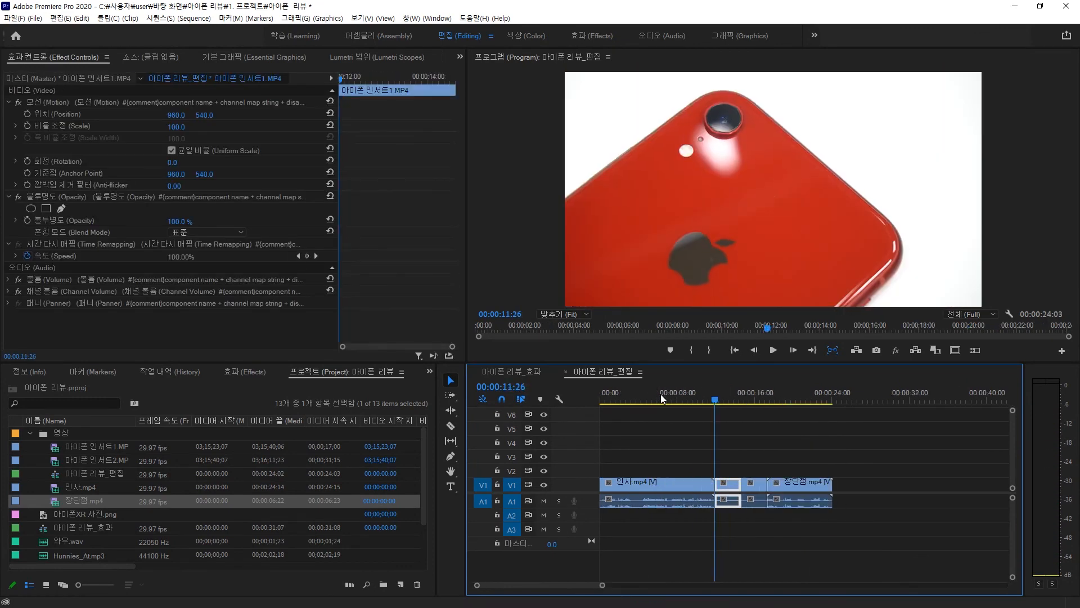
- Scrub the playhead and zoom the timeline in and out to review the greeting clip from the sequence start
left_click_drag(821, 391, 776, 408)
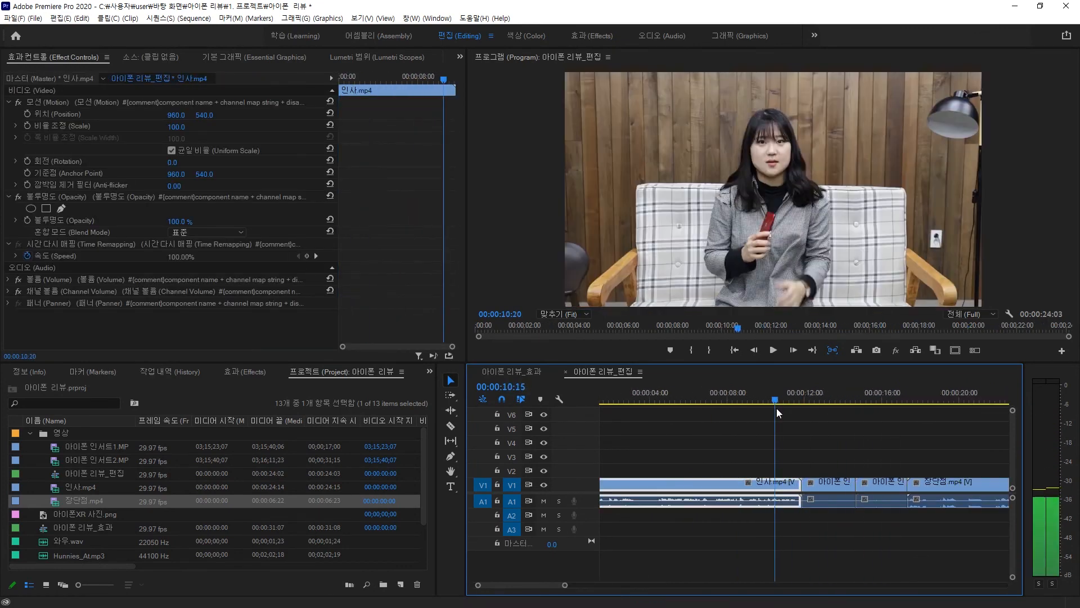
key("minus")
left_click(672, 408)
left_click_drag(589, 410, 538, 410)
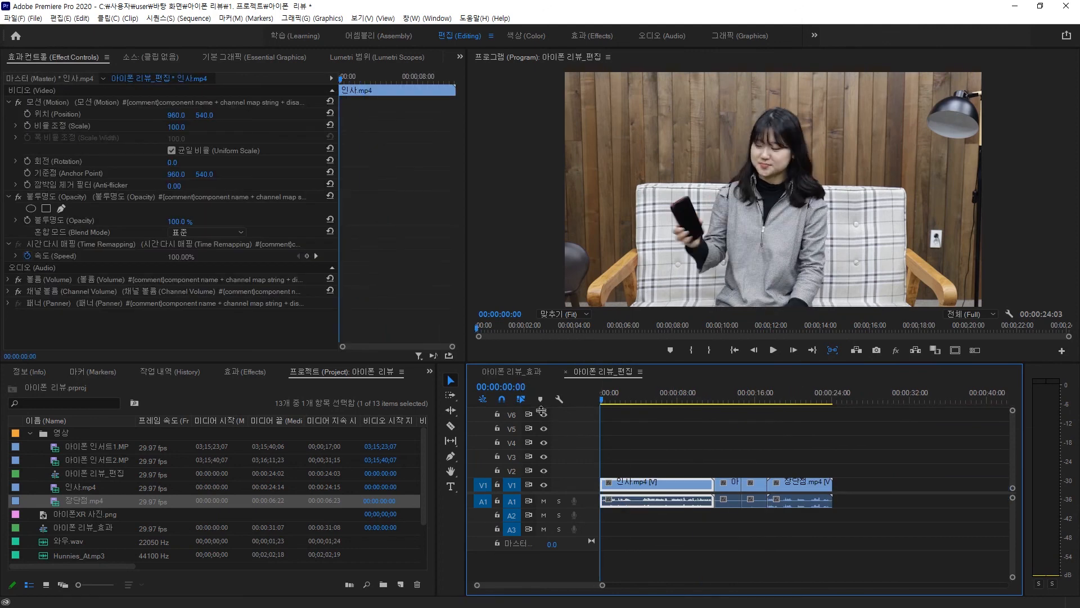
key("equal")
key("equal")
key("minus")
key("minus")
- Scrub through the two iPhone insert clips at a closer zoom to review them
left_click_drag(634, 390, 718, 393)
key("equal")
key("equal")
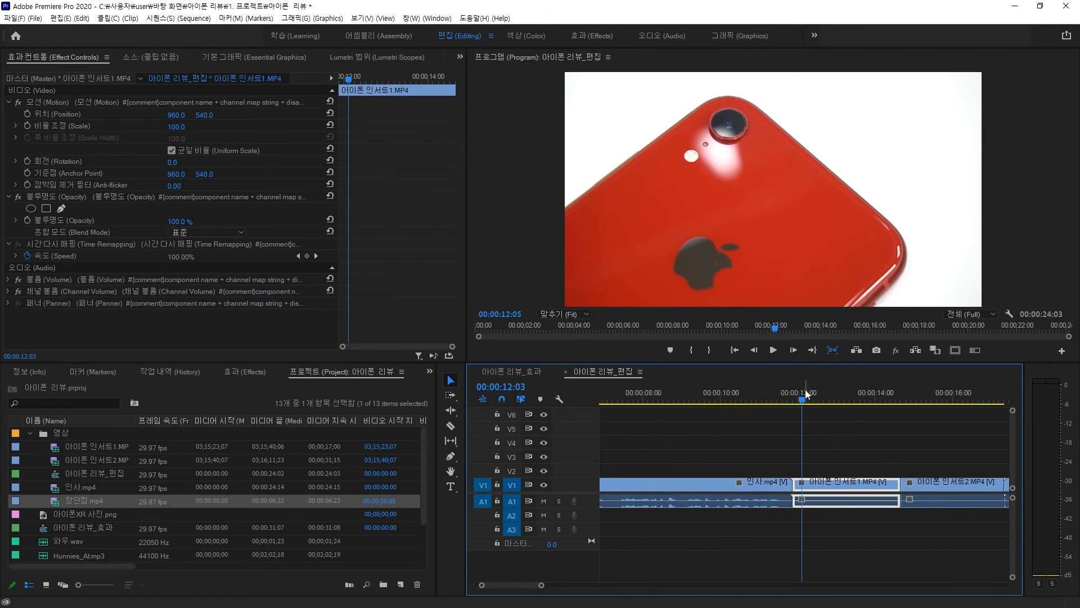
left_click_drag(807, 394, 902, 391)
key("minus")
key("minus")
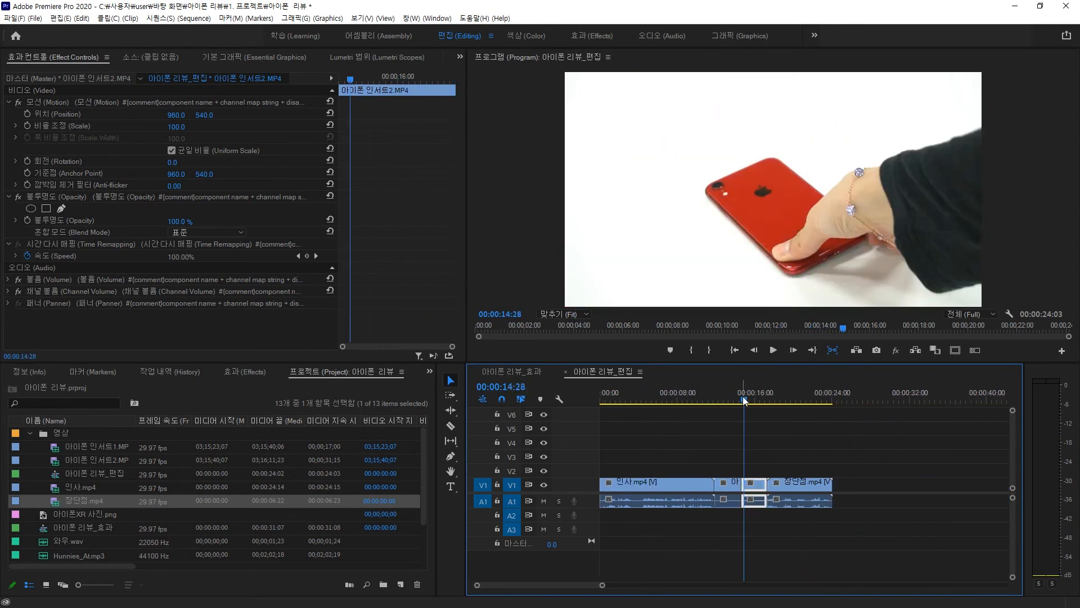
- Play back the insert section, return the playhead to the sequence start and clear the clip selection
key("space")
left_click(716, 401)
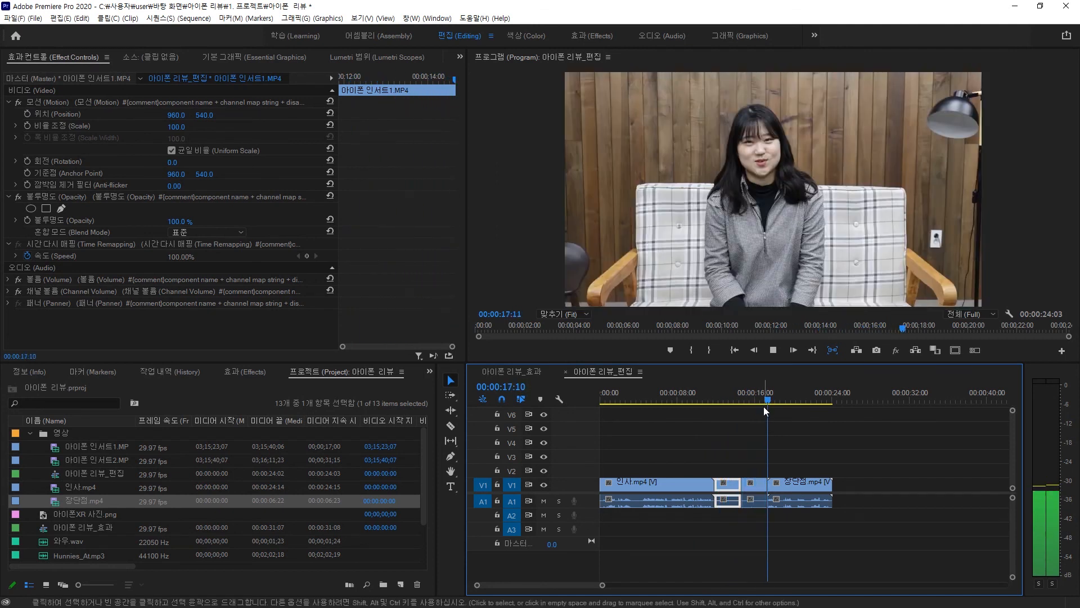
key("space")
left_click_drag(776, 401, 833, 402)
key("Home")
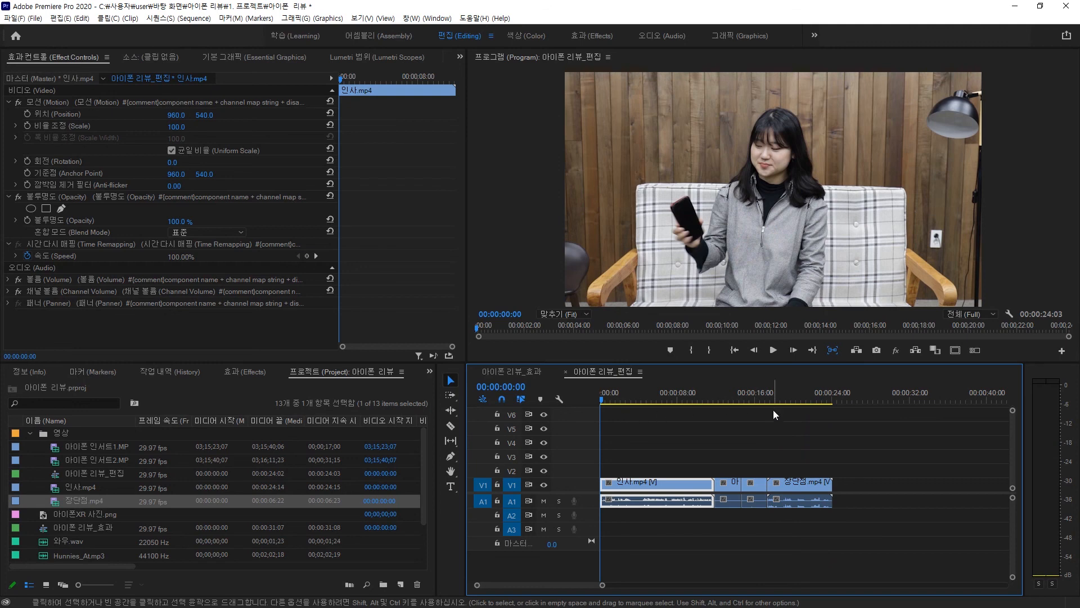
left_click(762, 451)
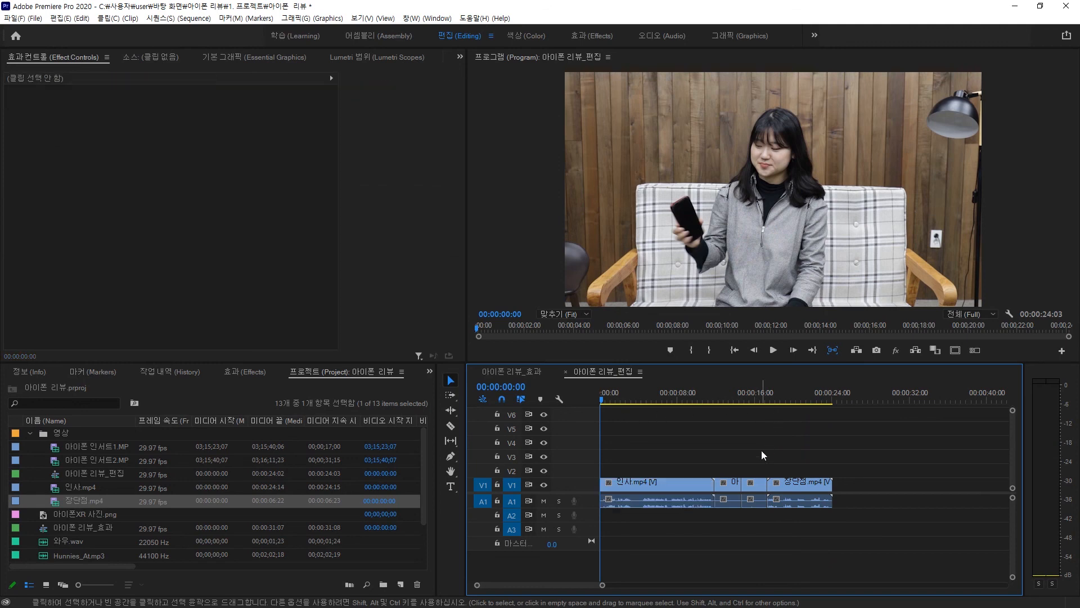